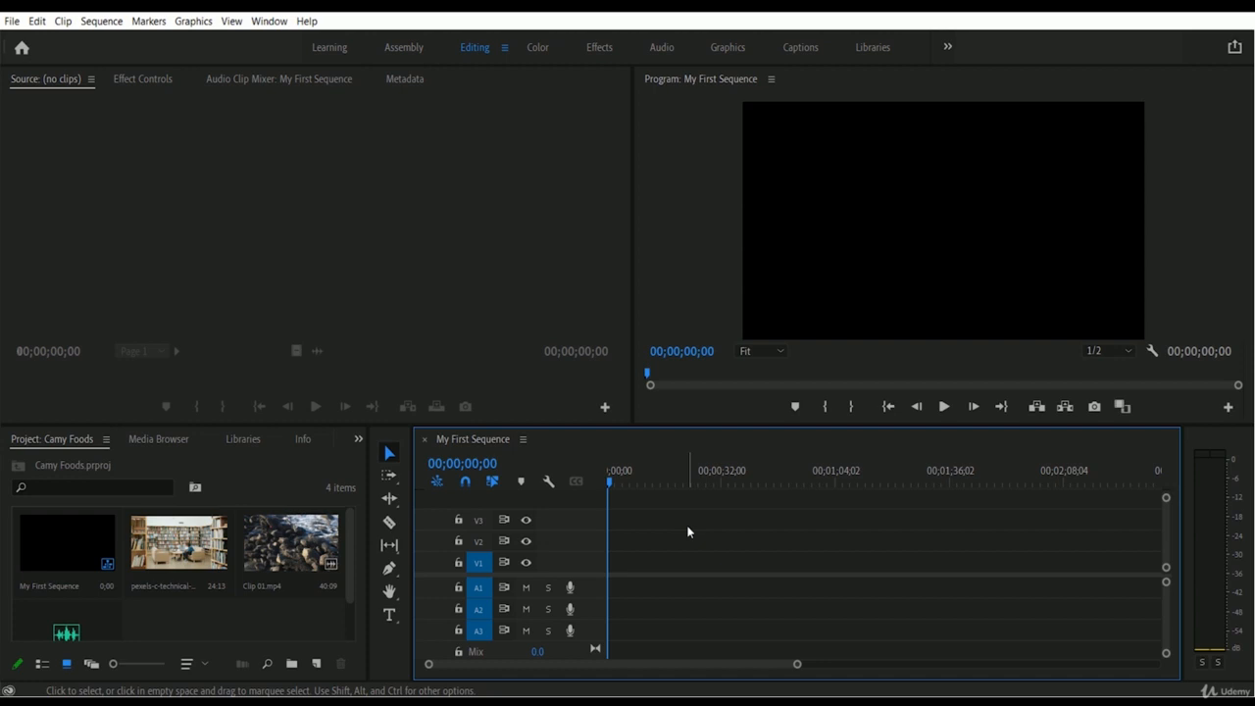
# - Import Clip 04, Clip 05 and Clip 07 together from the Exercise File folder into the project
pyautogui.click(12, 21)
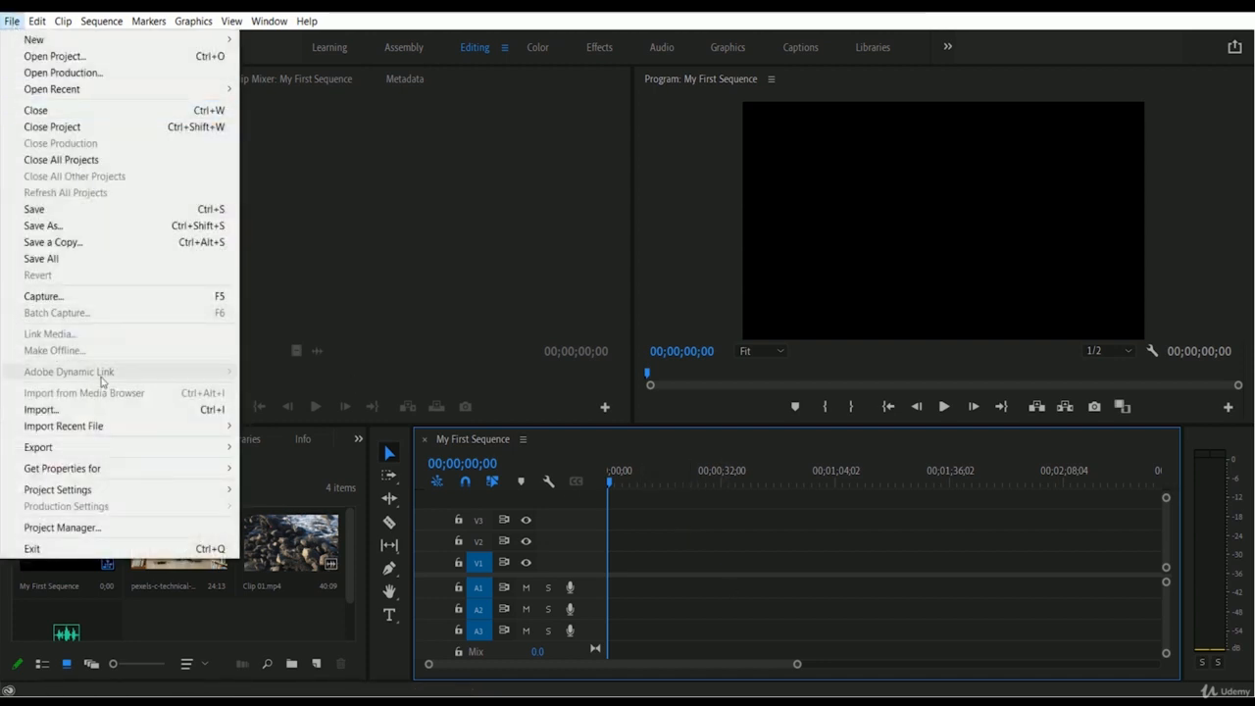
pyautogui.click(59, 410)
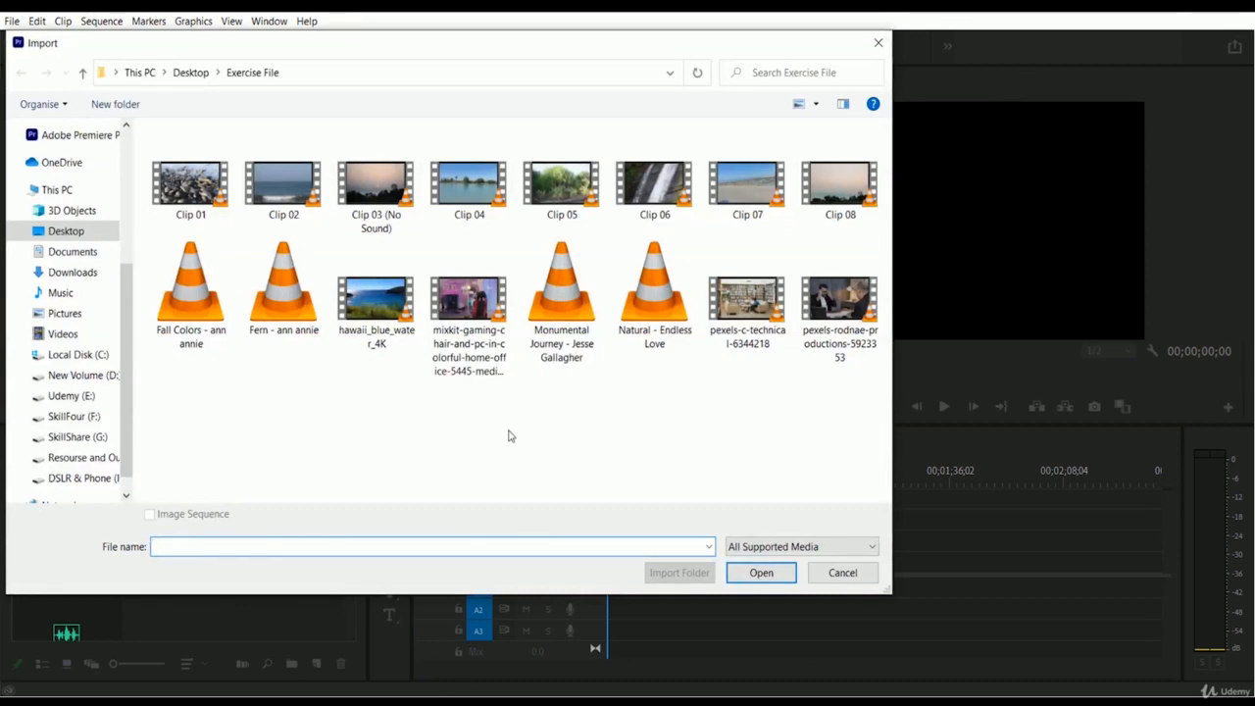
pyautogui.click(470, 188)
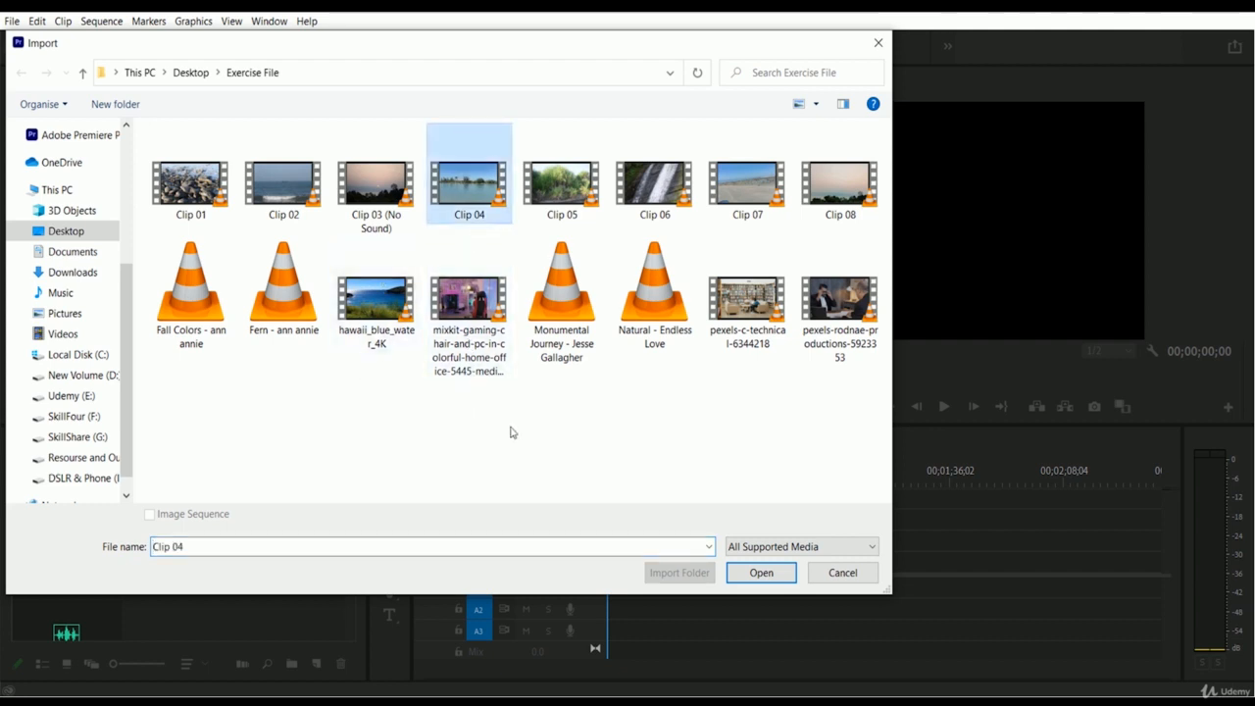
pyautogui.click(577, 209)
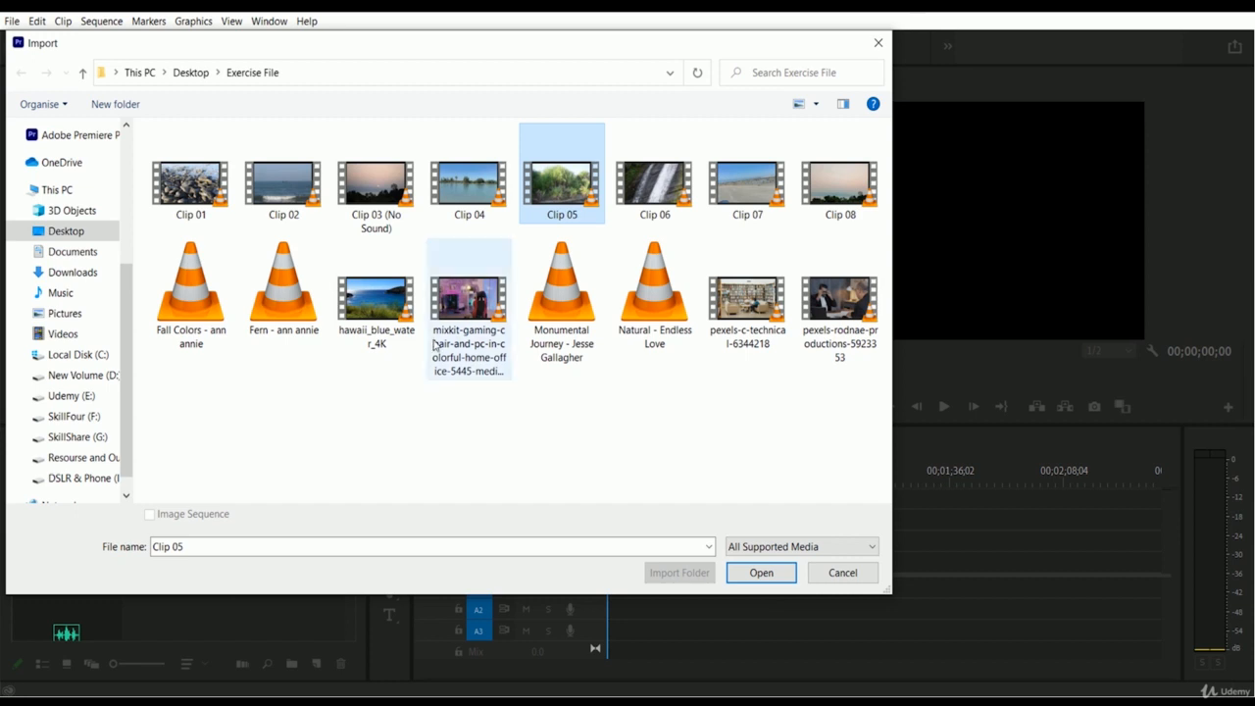
pyautogui.click(447, 193)
pyautogui.click(538, 191)
pyautogui.click(750, 182)
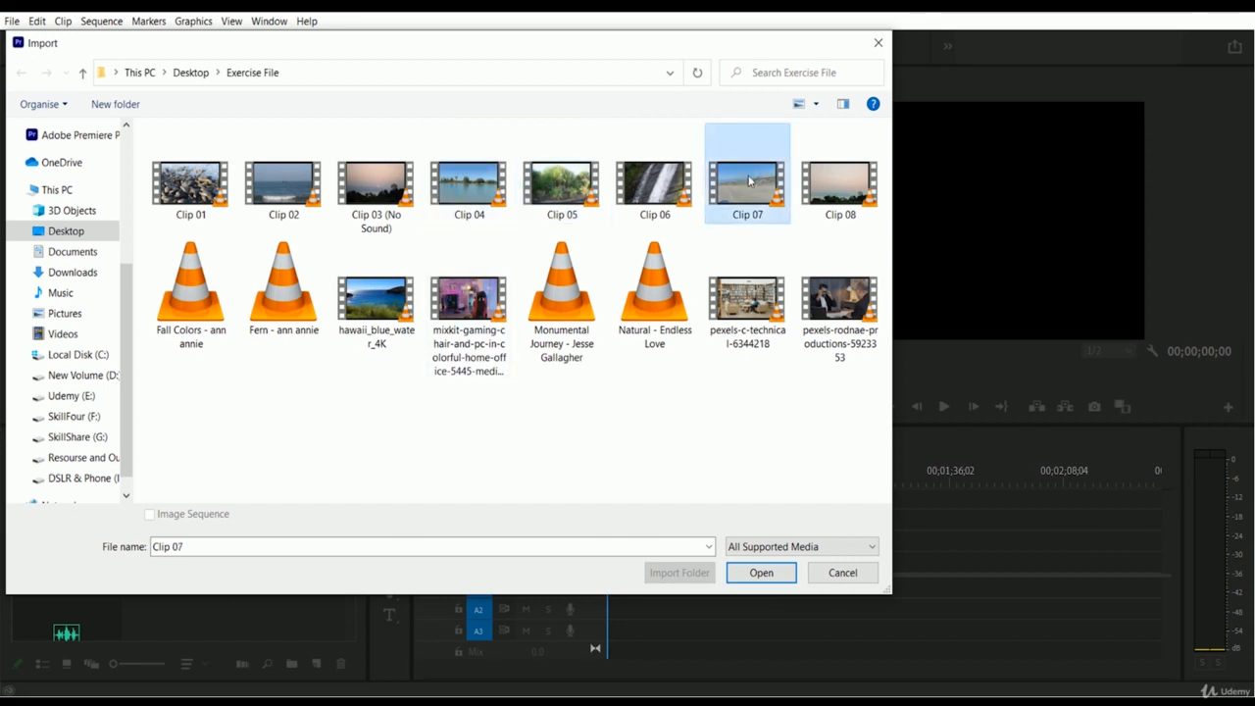
pyautogui.click(476, 196)
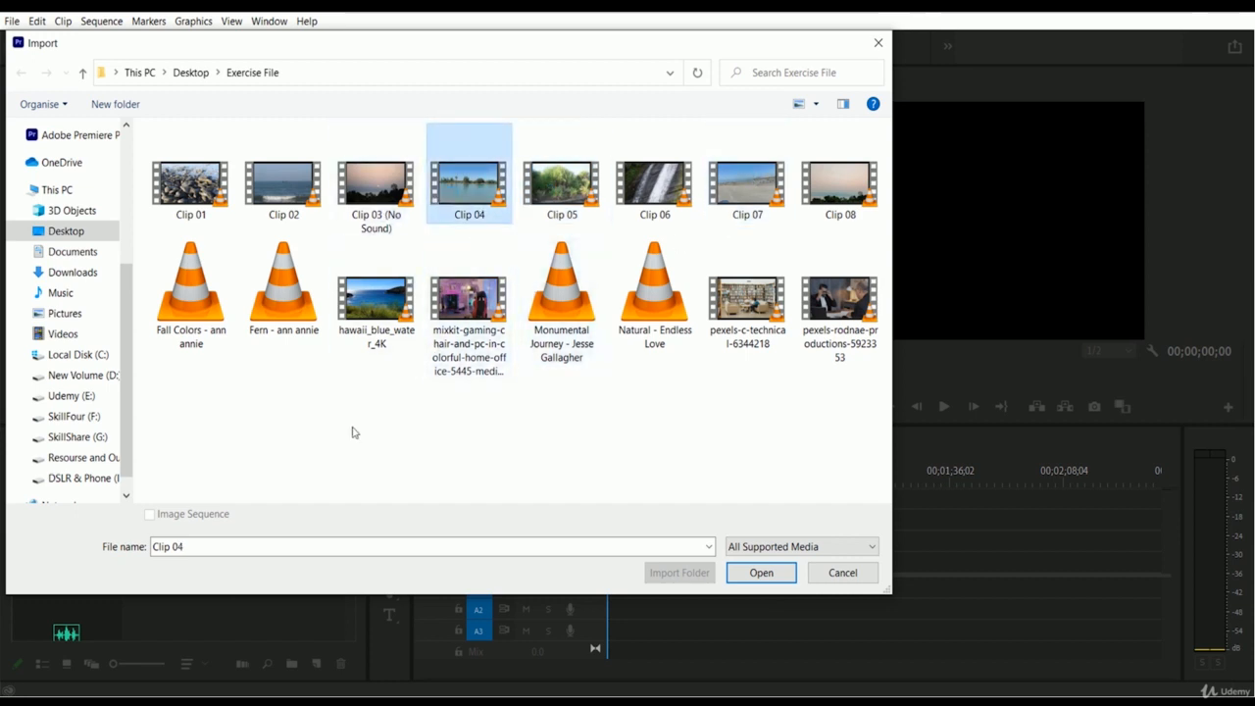
pyautogui.moveTo(471, 188)
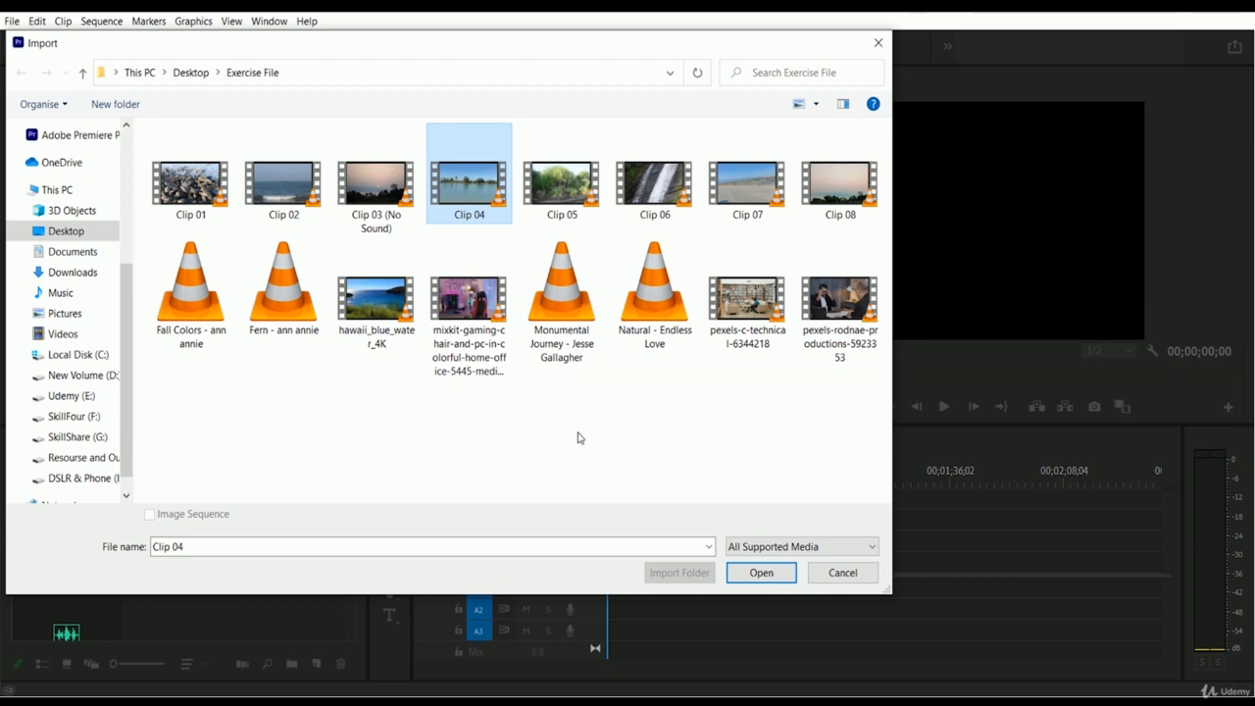
pyautogui.keyDown('ctrl'); pyautogui.click(564, 184); pyautogui.keyUp('ctrl')
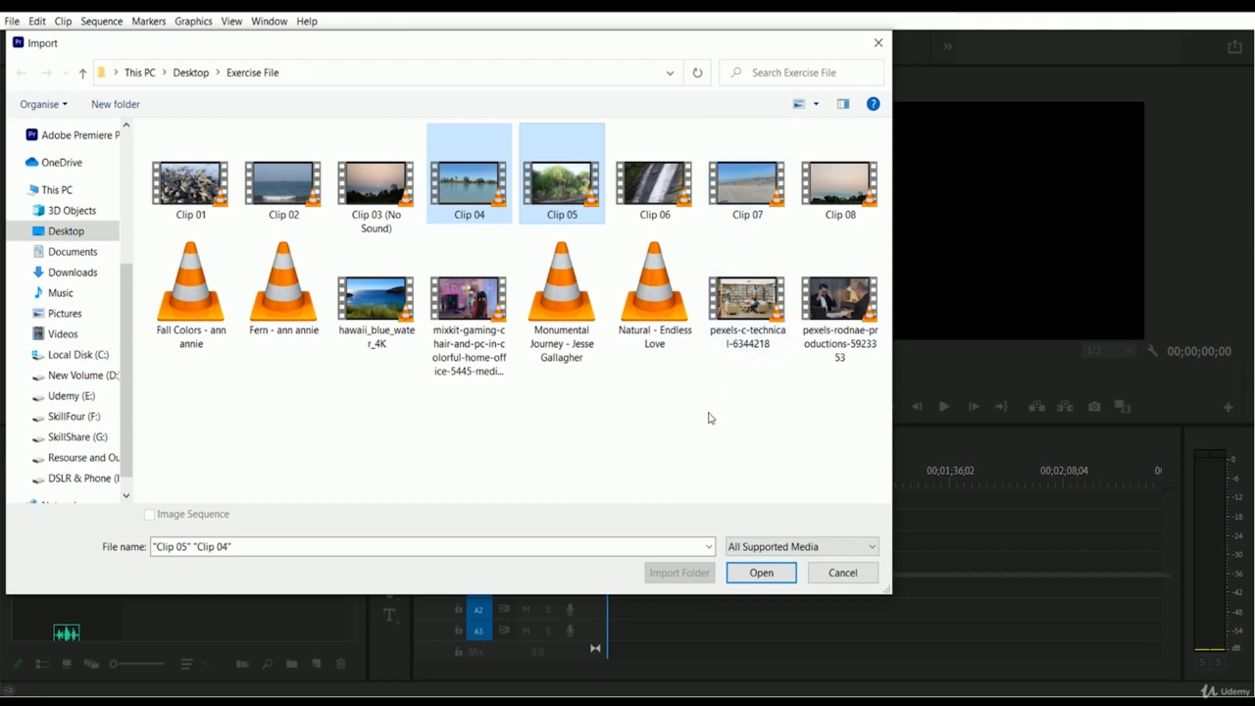
pyautogui.keyDown('ctrl'); pyautogui.click(747, 181); pyautogui.keyUp('ctrl')
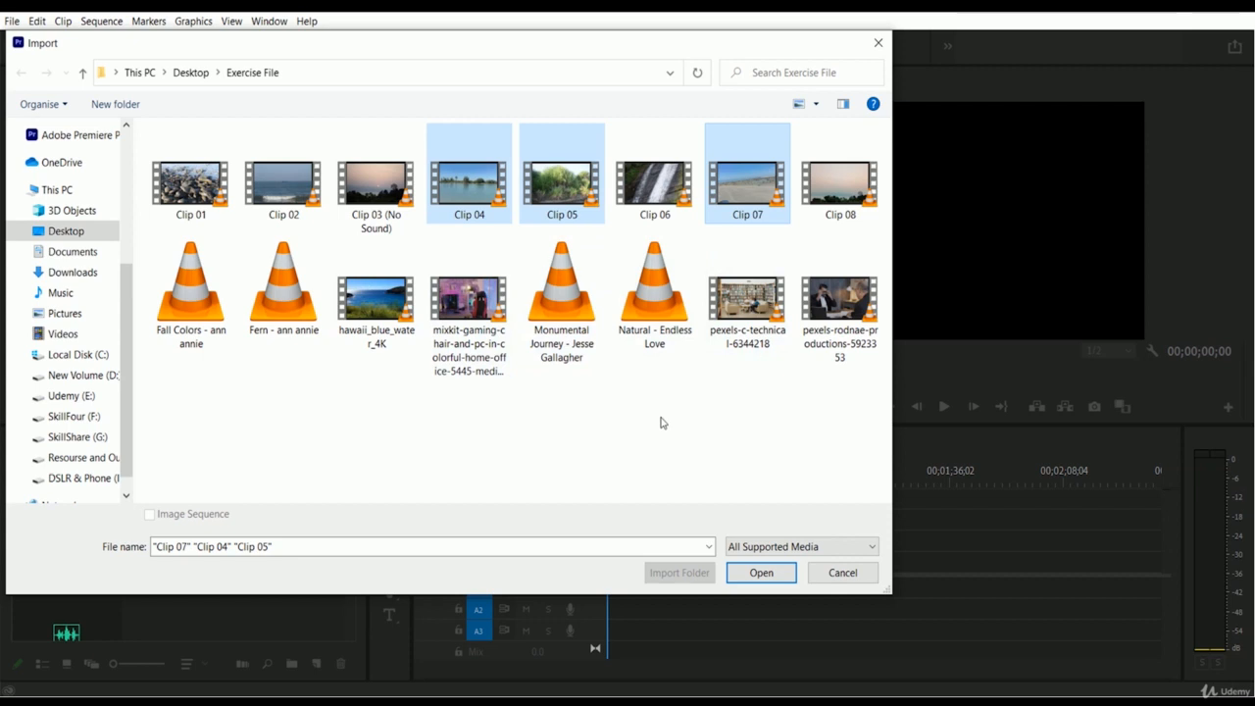
pyautogui.click(760, 574)
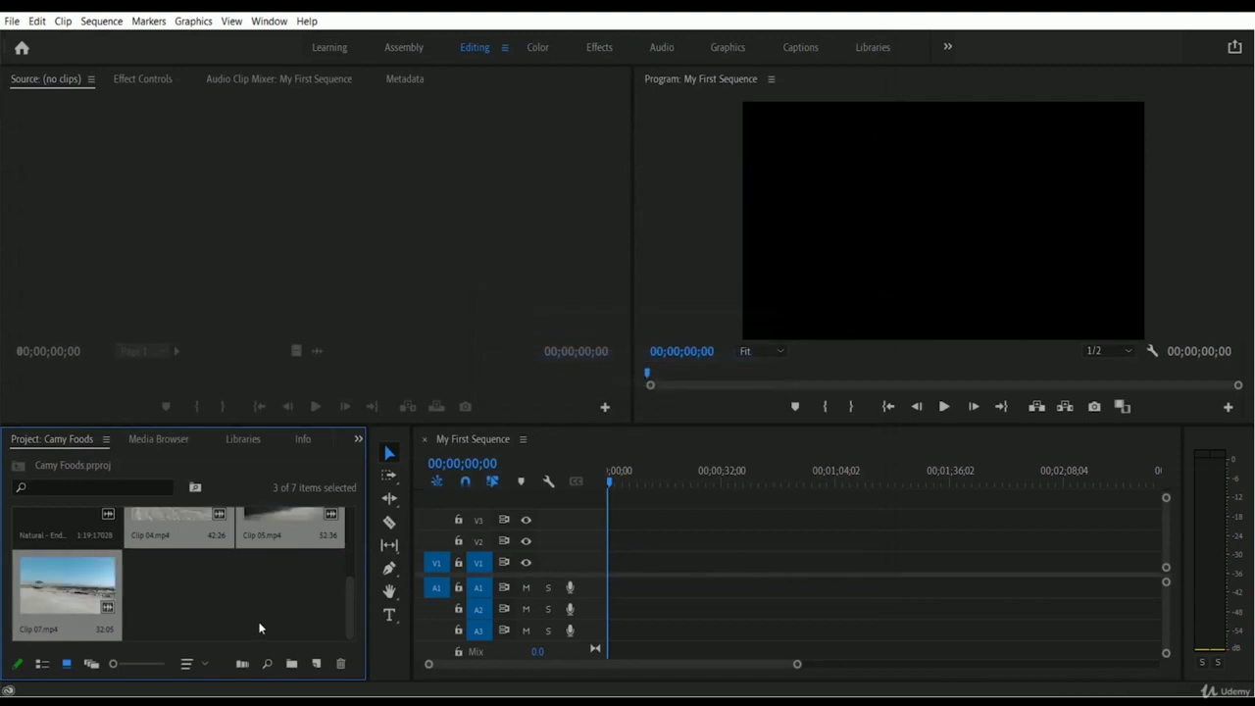
pyautogui.click(271, 600)
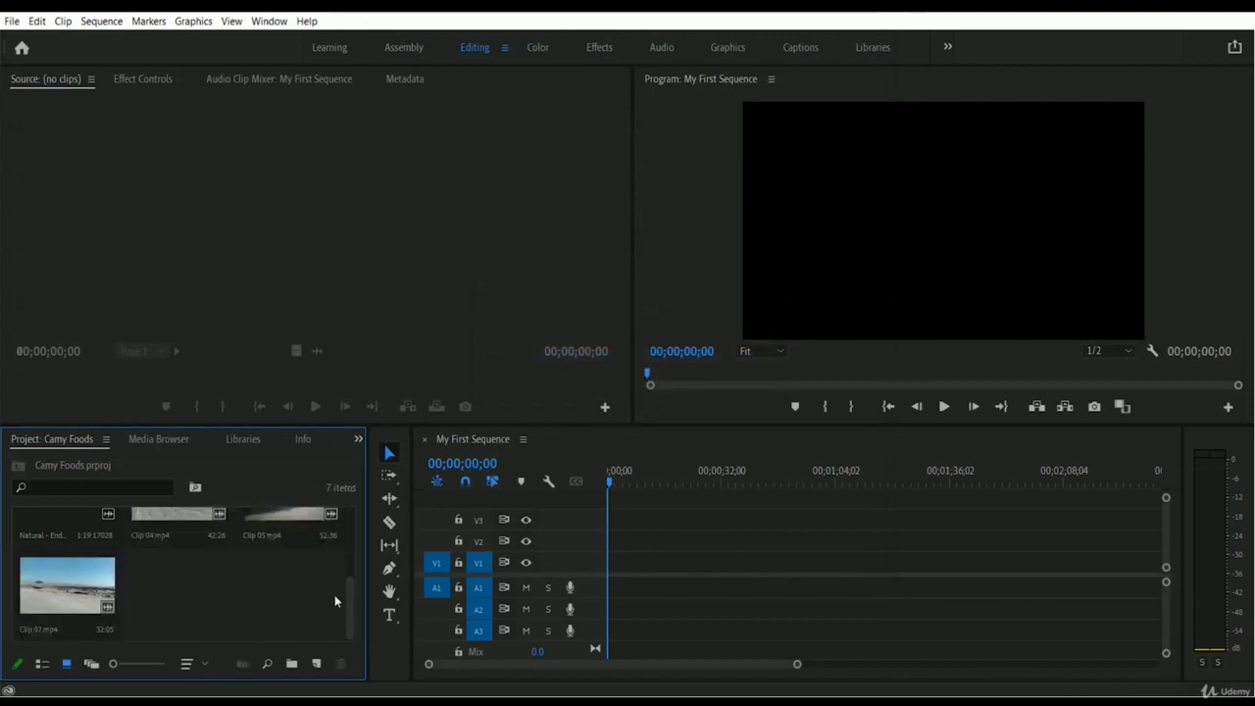
# - Look through the project items in list view and freeform view, and return to icon view
pyautogui.moveTo(348, 610)
pyautogui.mouseDown()
pyautogui.moveTo(360, 579)
pyautogui.moveTo(360, 591)
pyautogui.mouseUp()
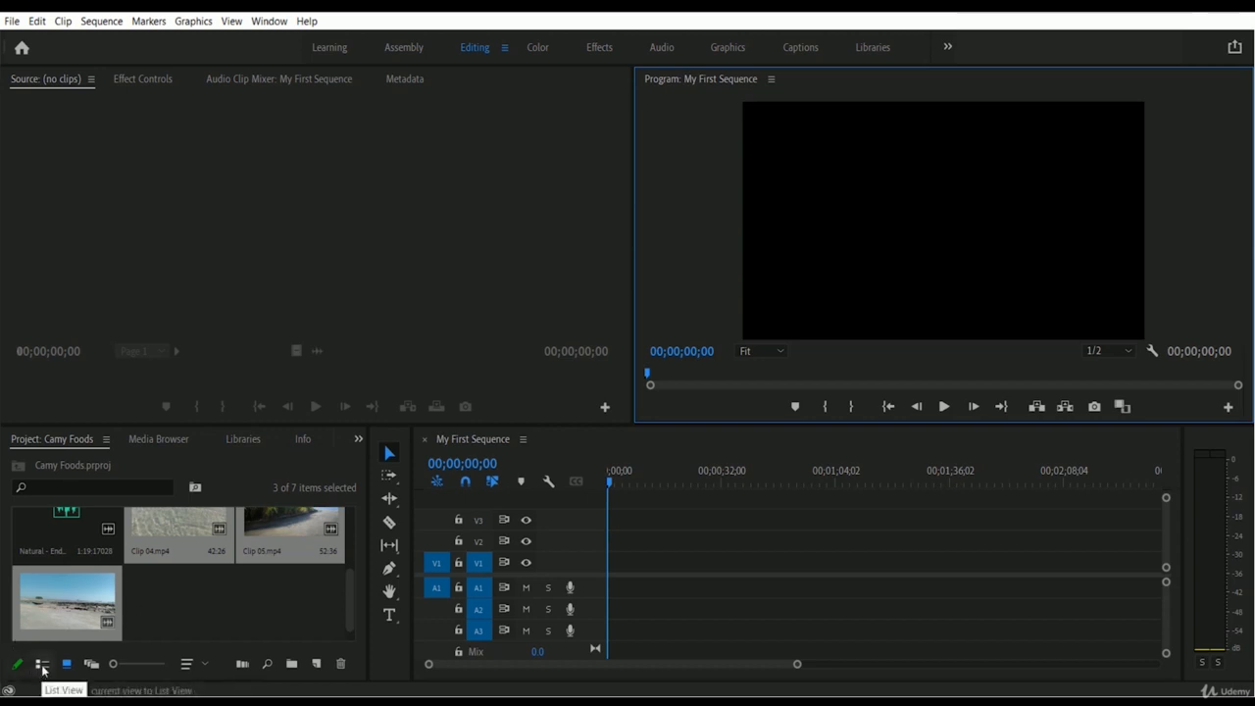
pyautogui.click(42, 665)
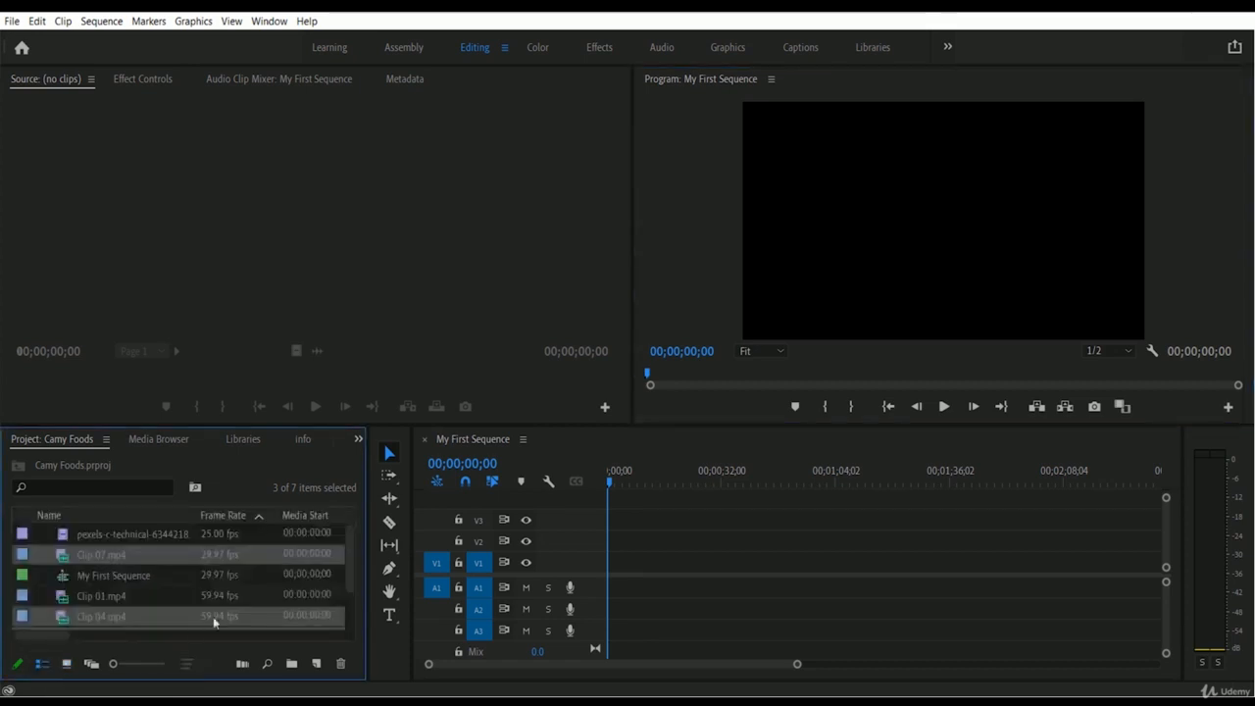
pyautogui.click(93, 665)
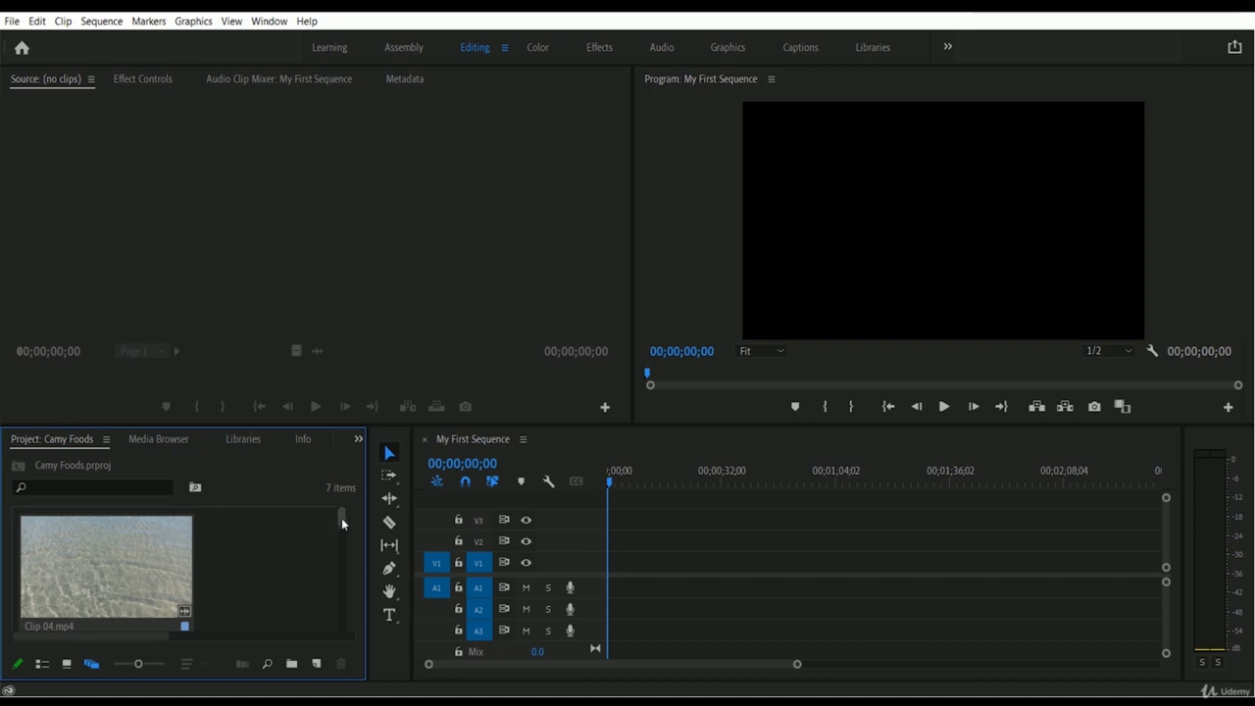
pyautogui.moveTo(341, 517)
pyautogui.mouseDown()
pyautogui.moveTo(346, 616)
pyautogui.moveTo(345, 516)
pyautogui.mouseUp()
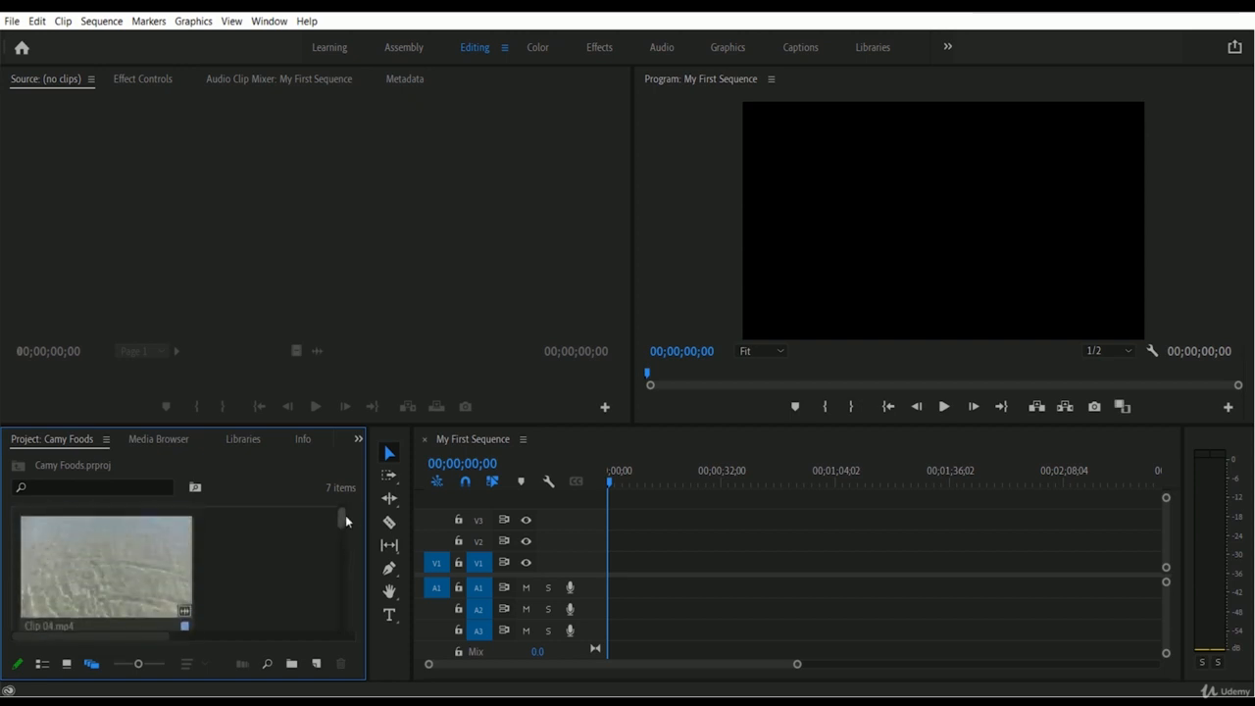
pyautogui.click(67, 664)
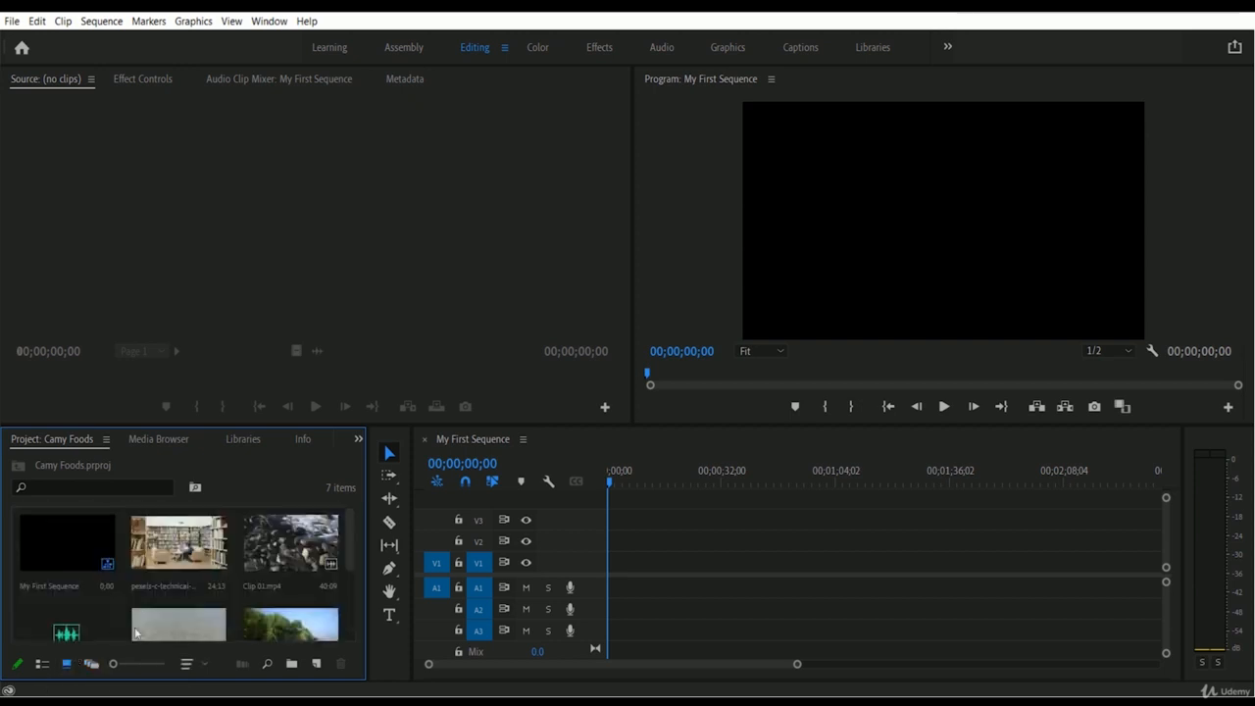
# - Place Clip 04 at the start of tracks V1 and A1, with Clip 05 directly after it
pyautogui.moveTo(350, 537); pyautogui.dragTo(354, 605)
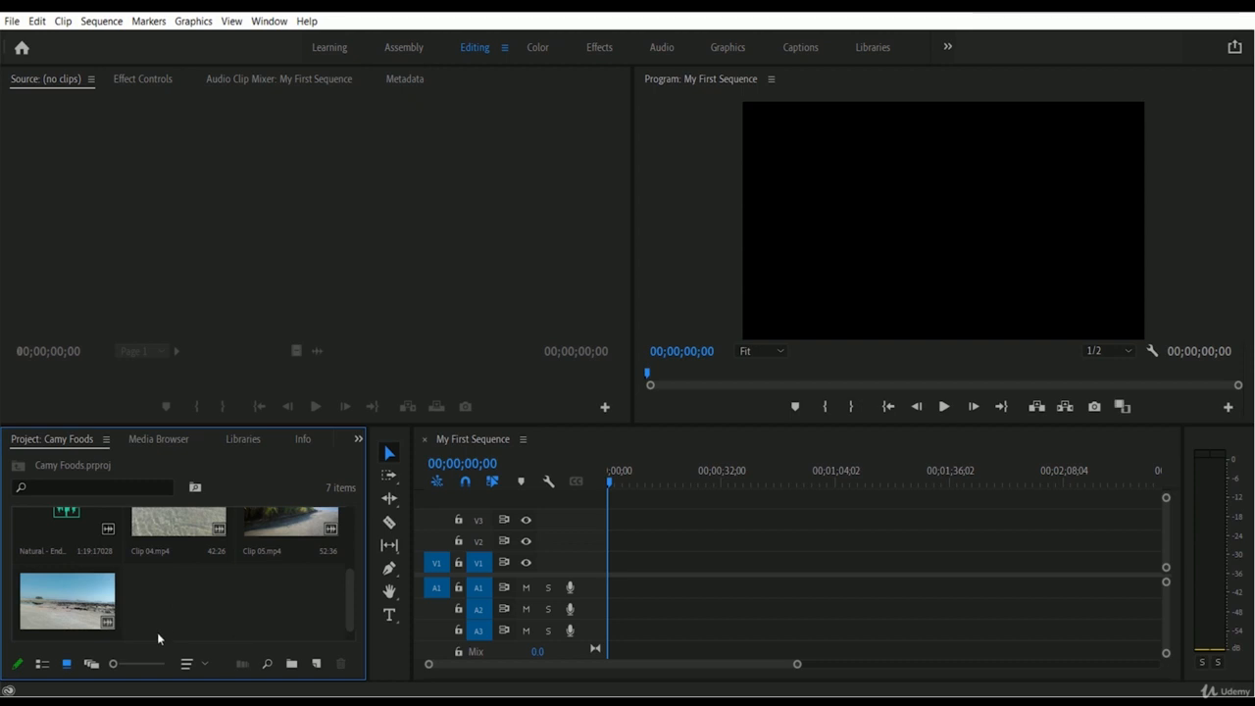
pyautogui.click(176, 535)
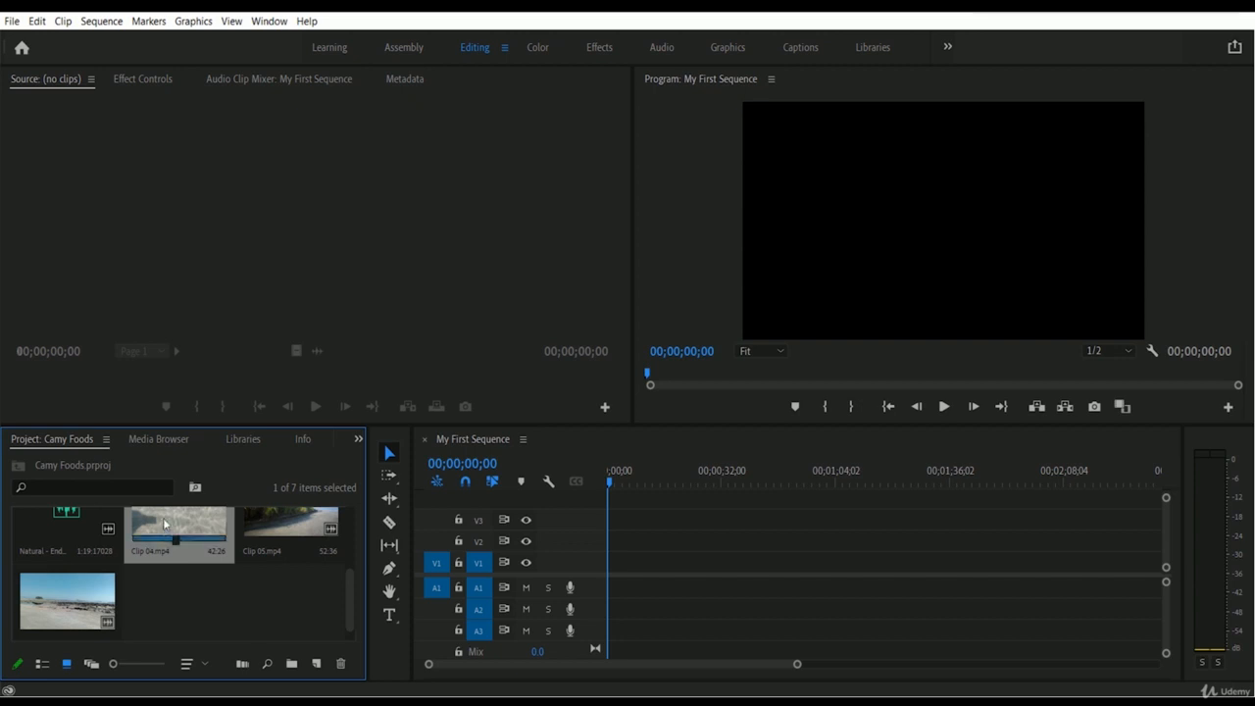
pyautogui.moveTo(163, 518); pyautogui.dragTo(618, 573)
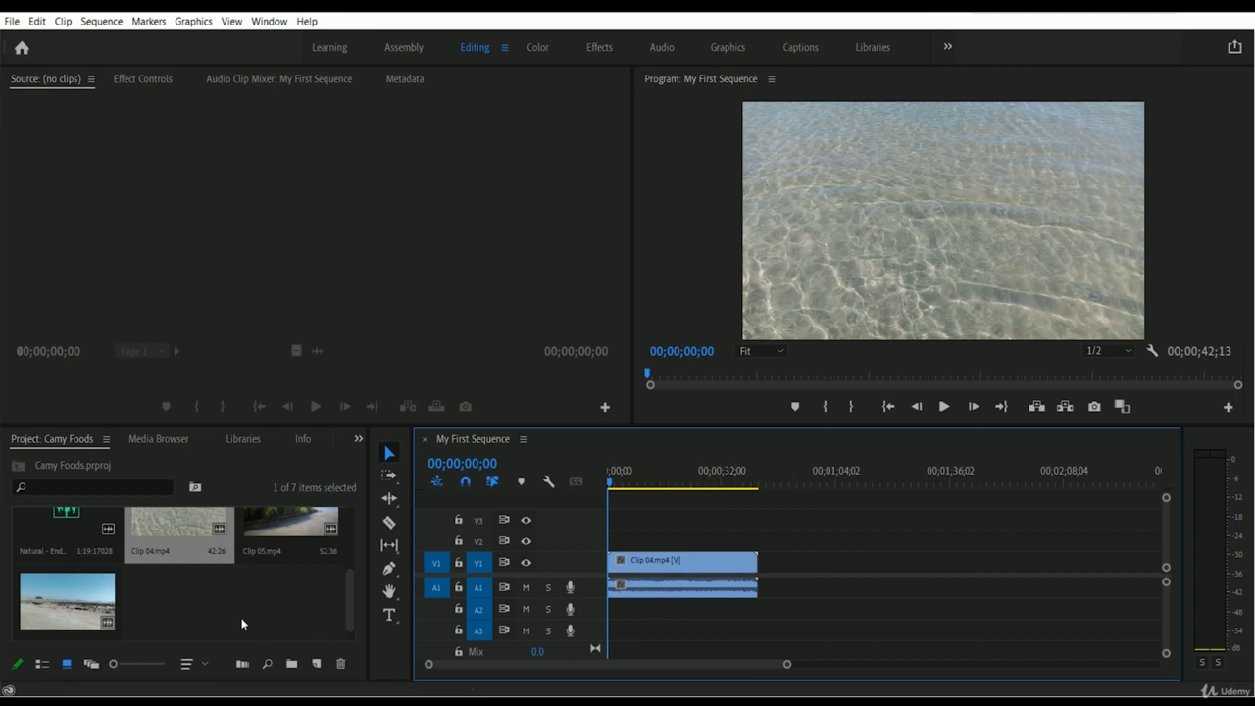
pyautogui.click(290, 530)
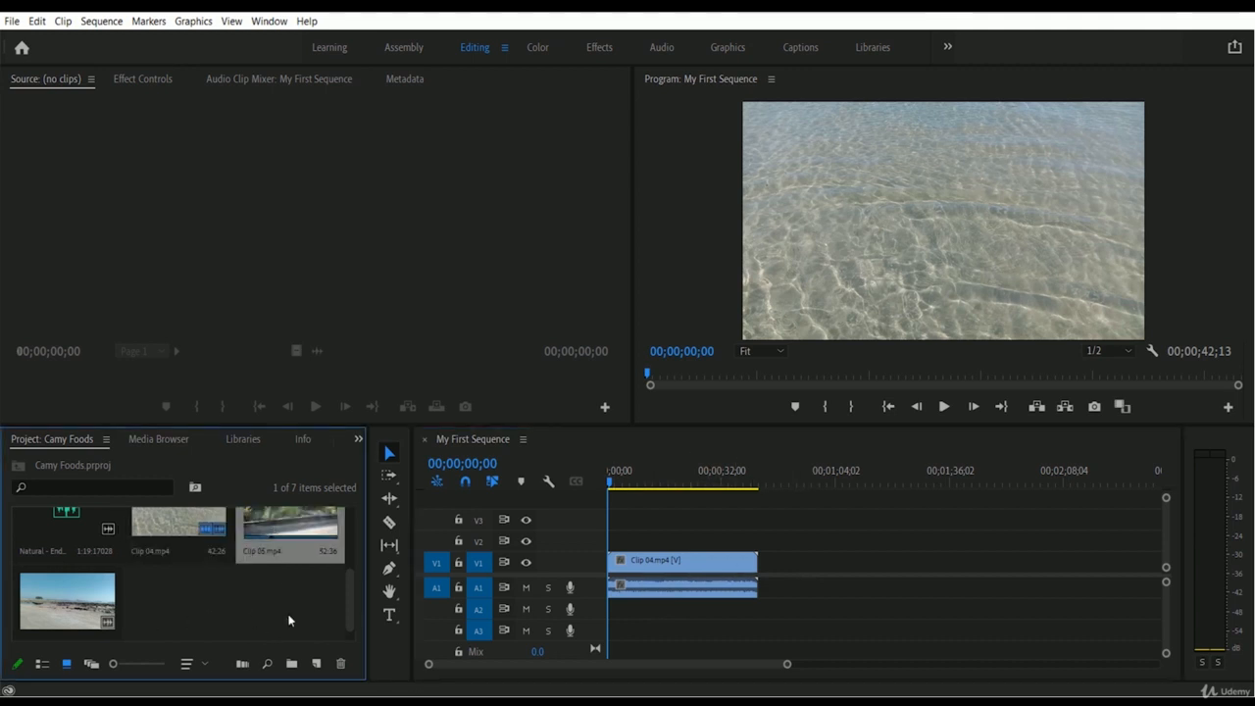
pyautogui.moveTo(280, 520); pyautogui.dragTo(769, 563)
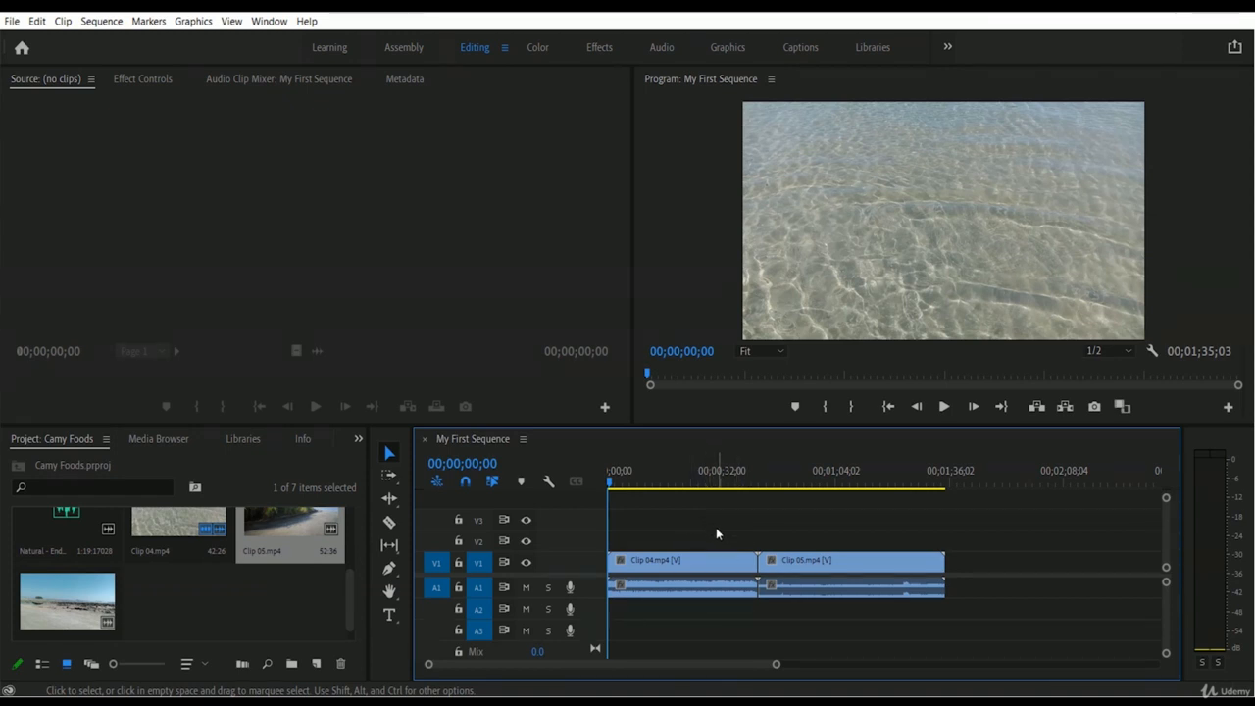
# - Position the playhead at 00;00;20;11 within Clip 04 and trim the clip's end back to it
pyautogui.click(684, 565)
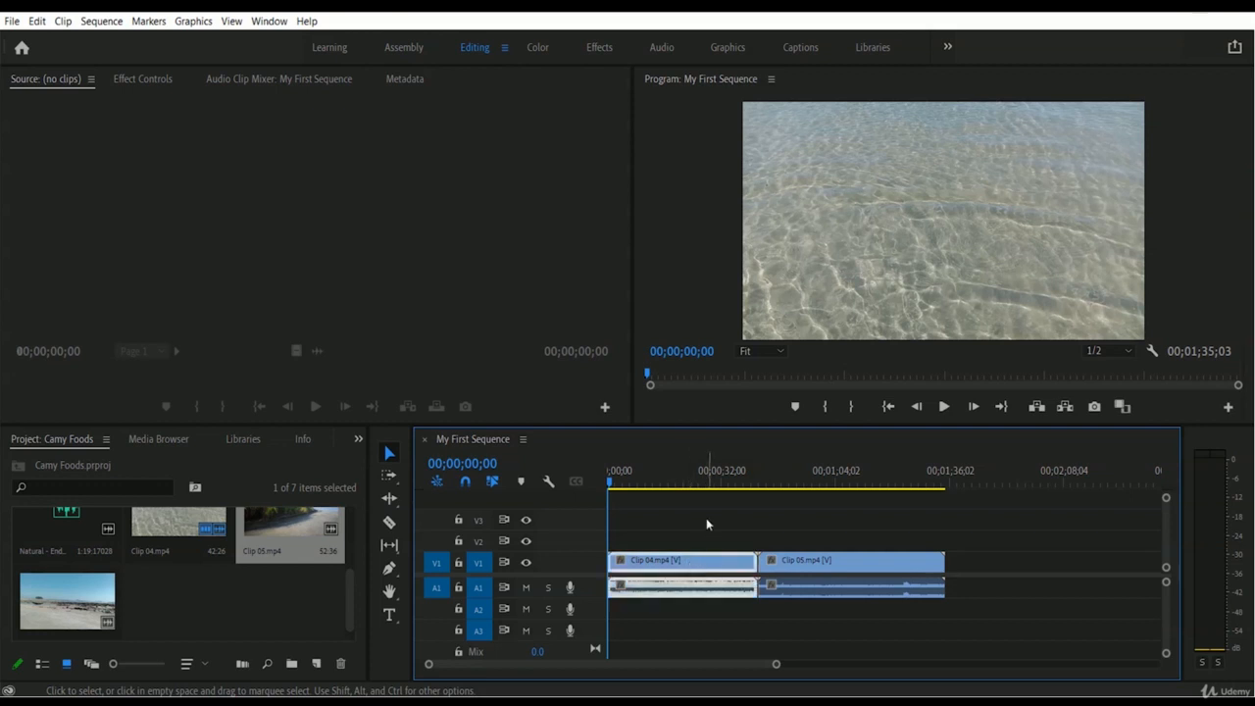
pyautogui.click(756, 482)
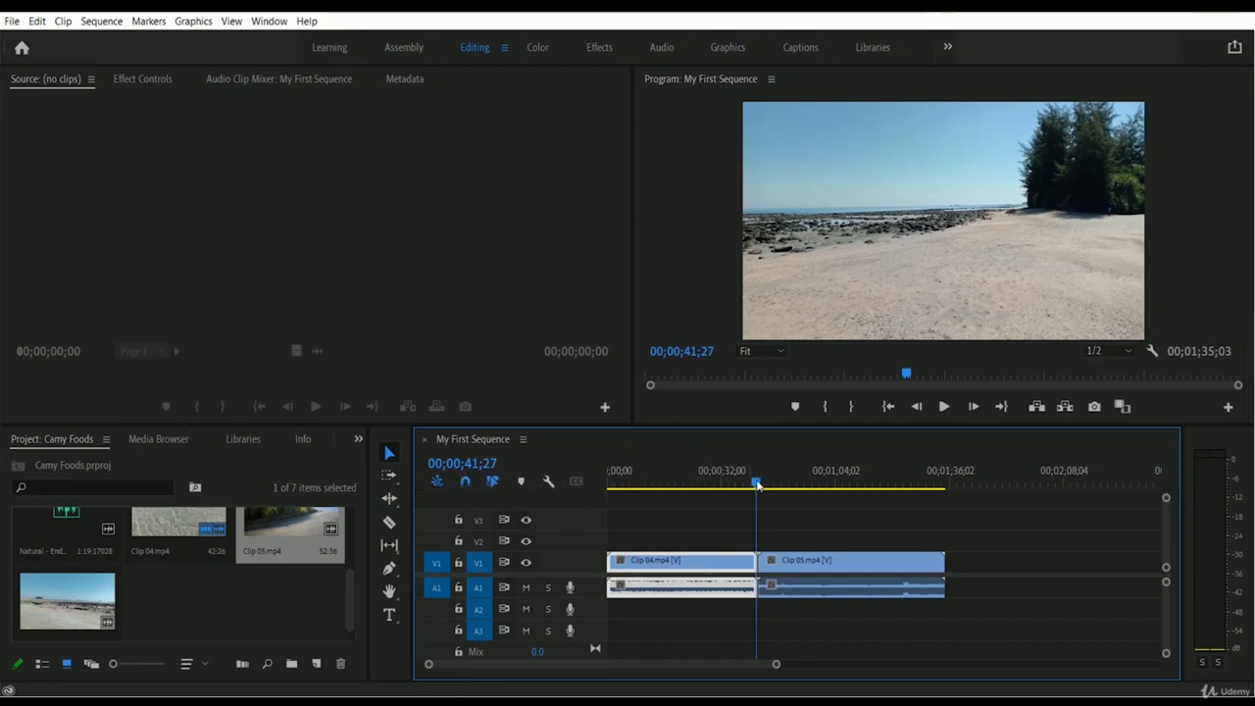
pyautogui.moveTo(757, 484); pyautogui.dragTo(661, 484)
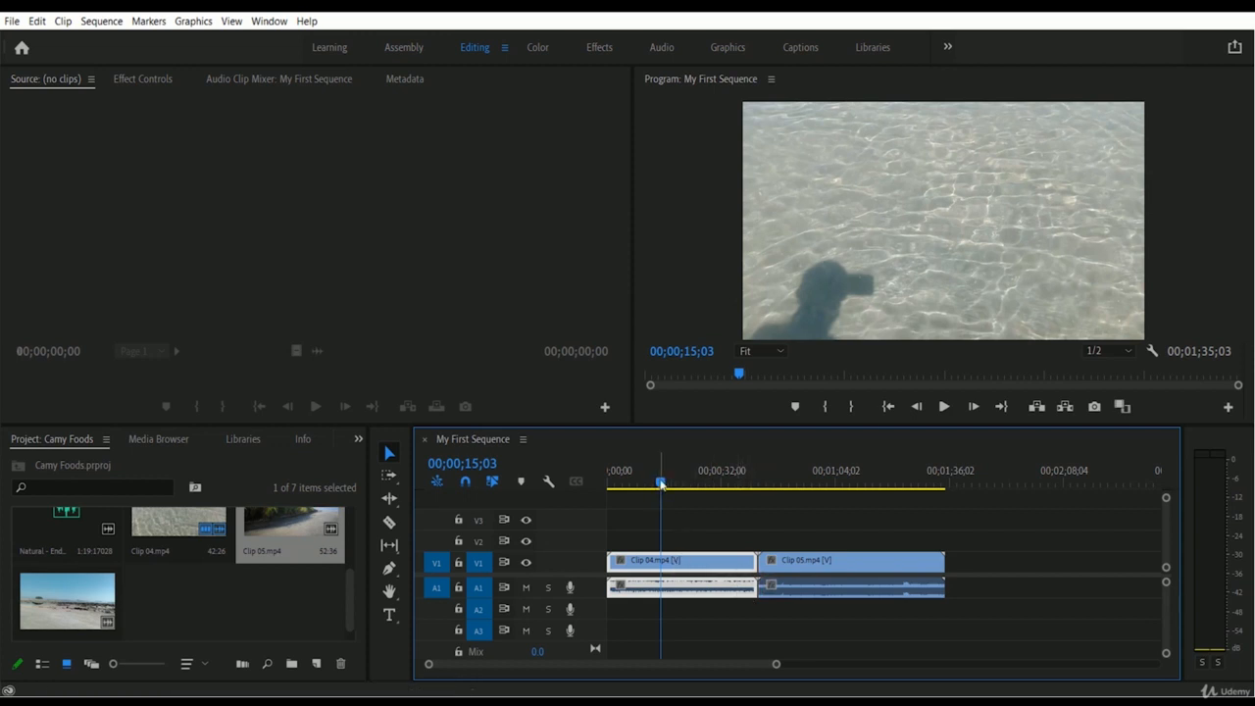
pyautogui.moveTo(660, 482); pyautogui.dragTo(679, 485)
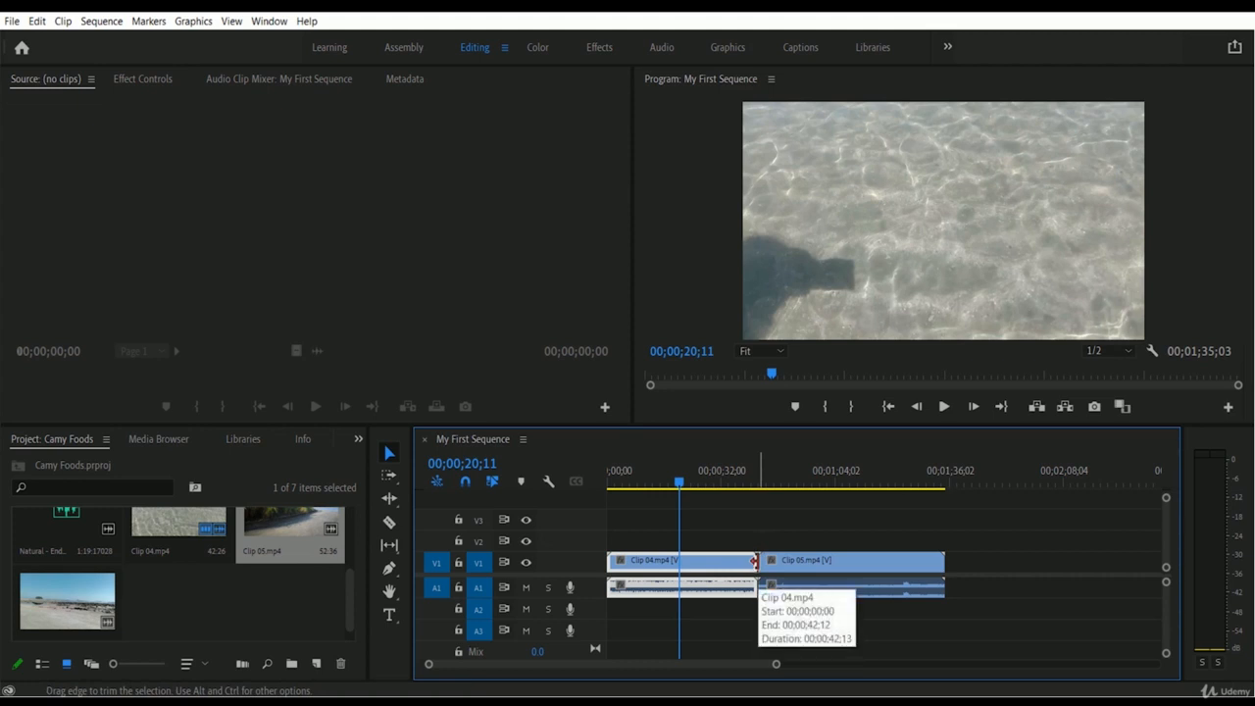
pyautogui.moveTo(754, 561); pyautogui.dragTo(676, 561)
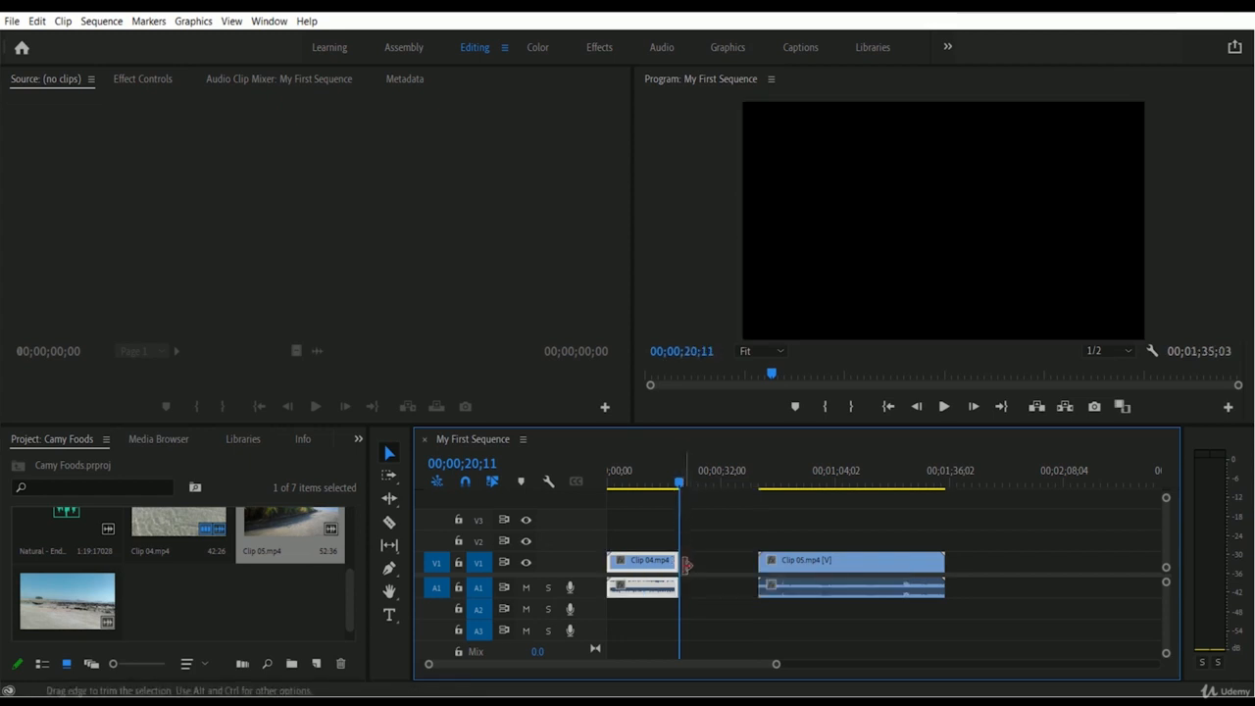
# - Extend the trimmed end of Clip 04 until it meets the start of Clip 05 again
pyautogui.click(466, 479)
pyautogui.moveTo(685, 561); pyautogui.dragTo(755, 562)
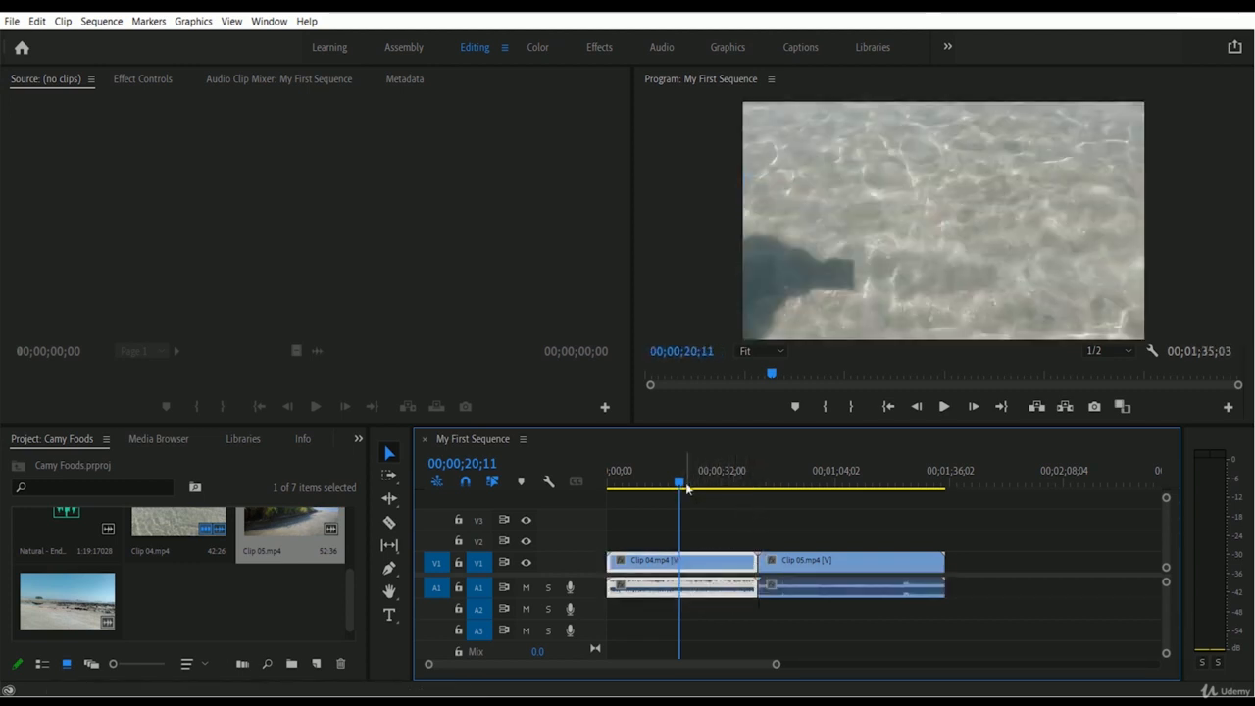
# - Move the playhead to 00;00;41;14 and select both Clip 04 and Clip 05 in the sequence
pyautogui.moveTo(747, 483); pyautogui.dragTo(756, 486)
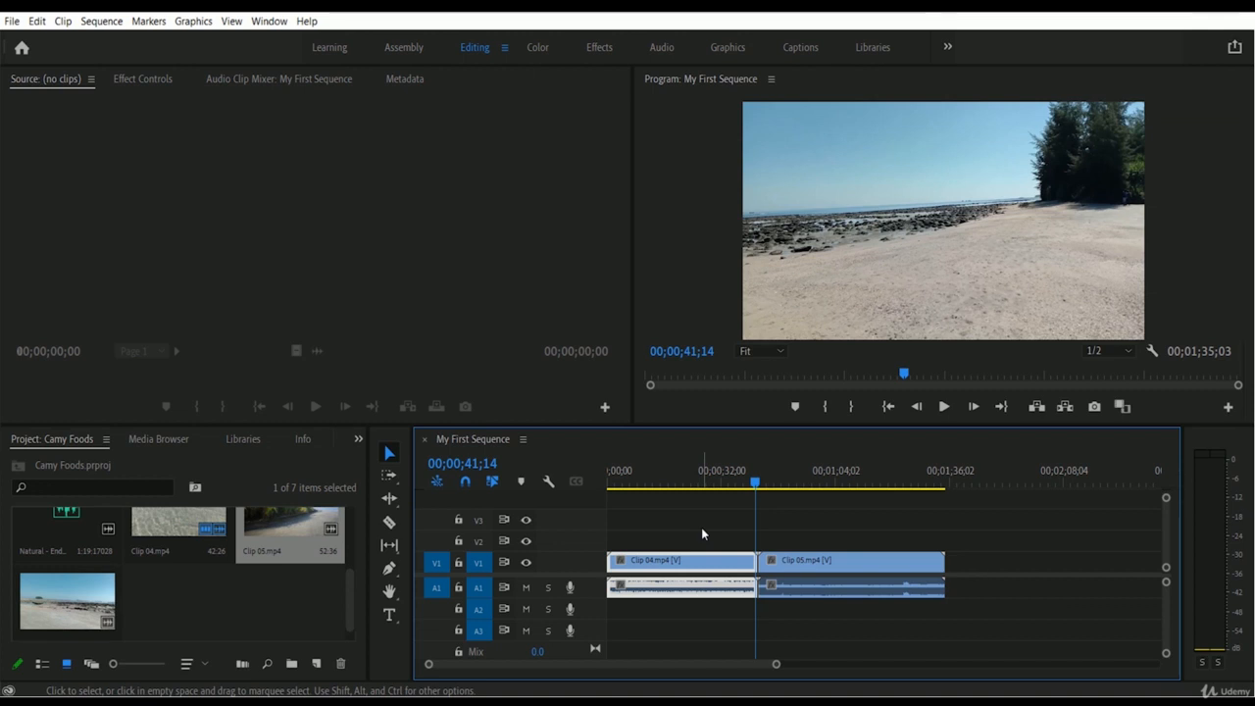
pyautogui.click(861, 563)
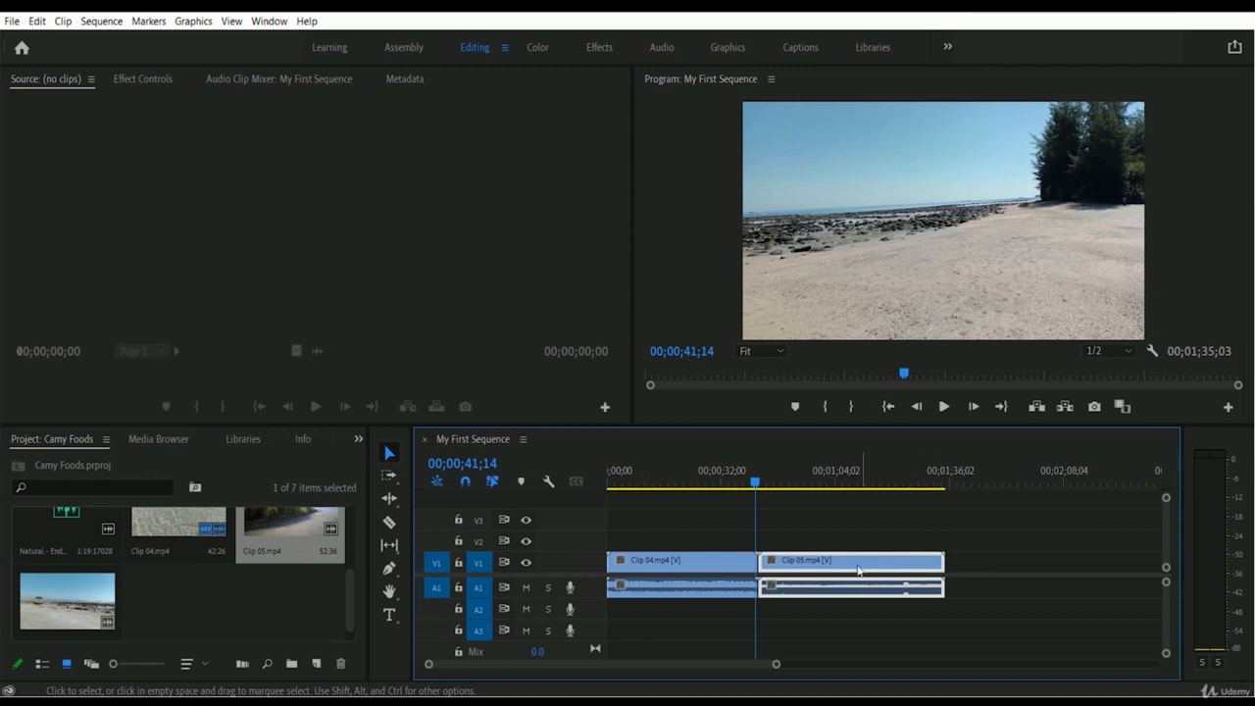
pyautogui.click(704, 568)
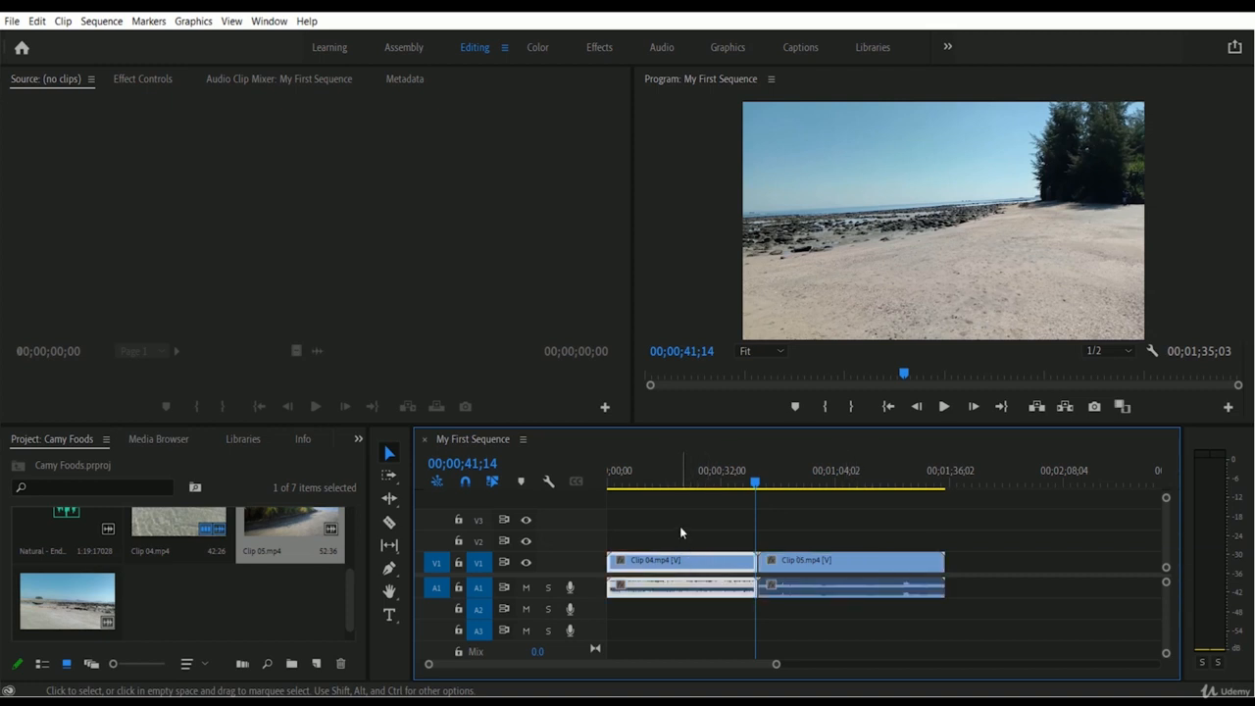
pyautogui.keyDown('shift'); pyautogui.click(851, 563); pyautogui.keyUp('shift')
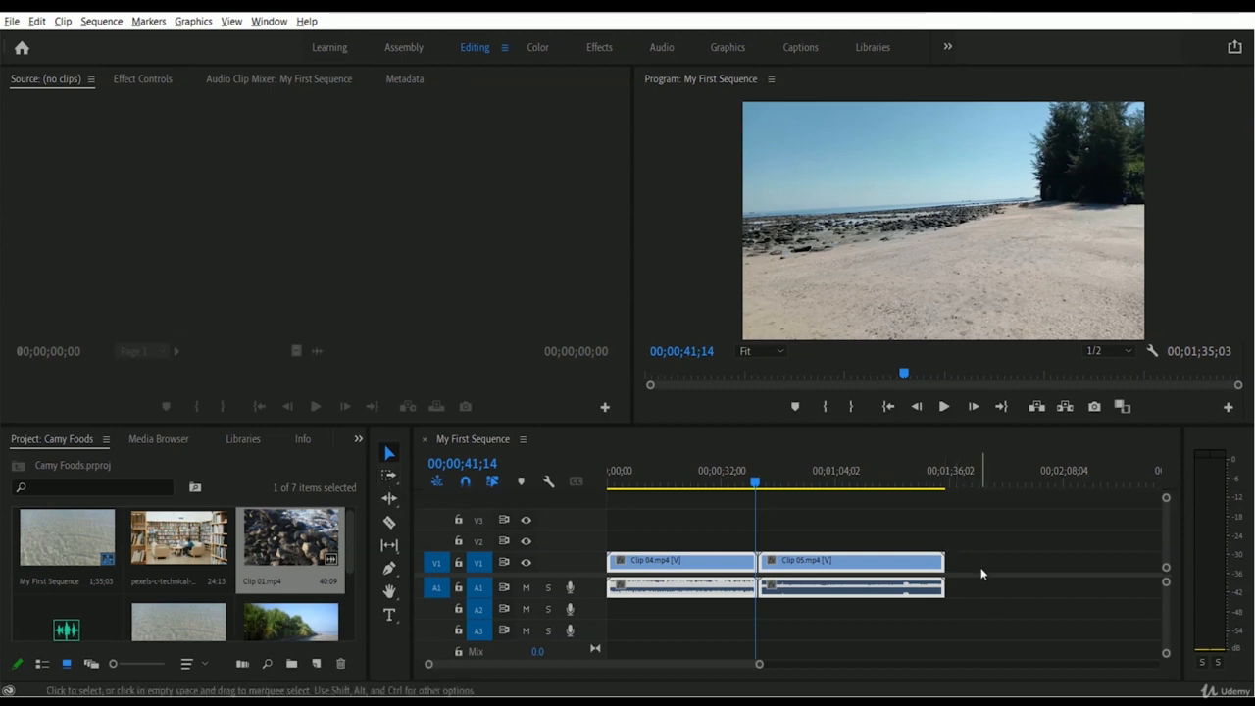
# - Append Clip 01 after Clip 05 on tracks V1 and A1, followed directly by Clip 07
pyautogui.moveTo(348, 549)
pyautogui.mouseDown()
pyautogui.moveTo(350, 599)
pyautogui.moveTo(351, 551)
pyautogui.mouseUp()
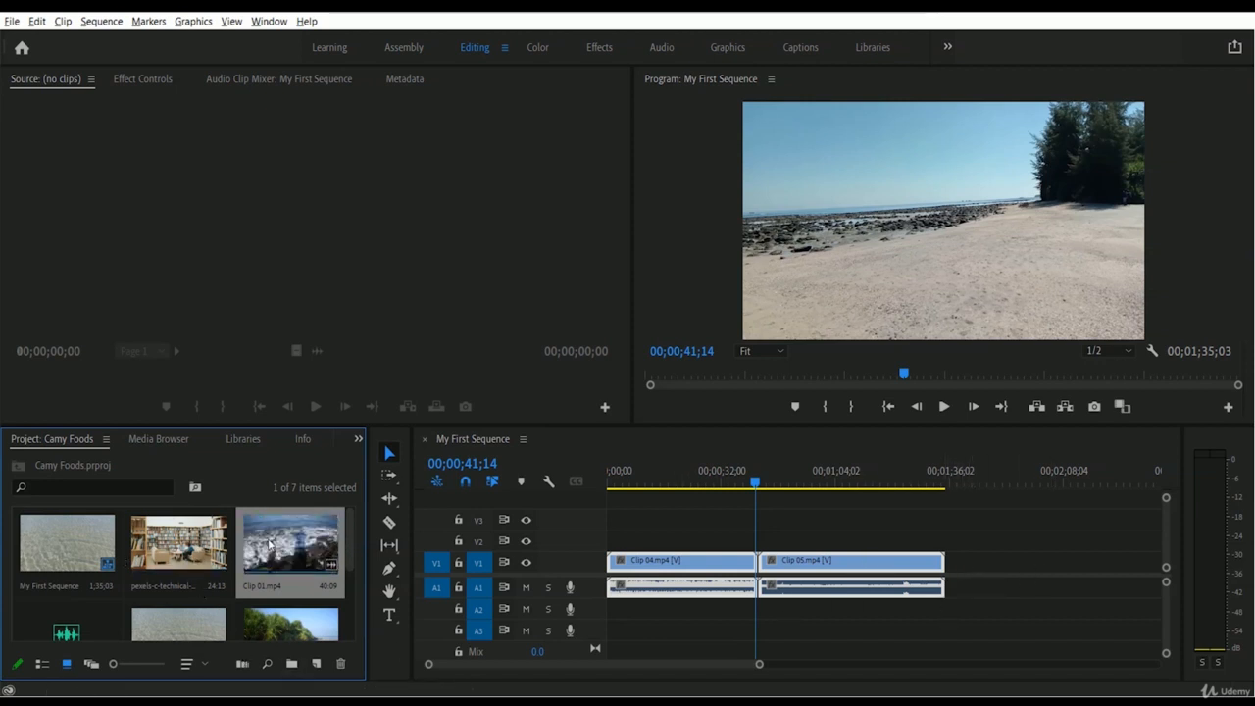
pyautogui.moveTo(294, 544); pyautogui.dragTo(961, 569)
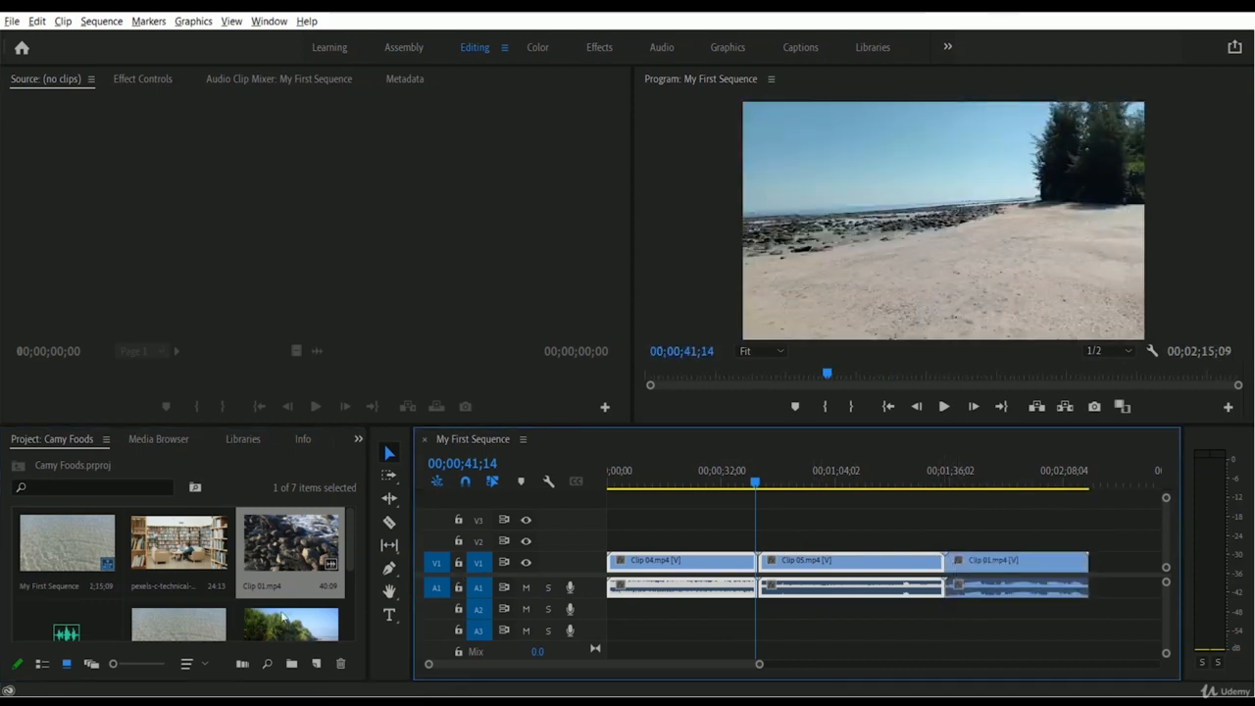
pyautogui.scroll(-3, 251, 606)
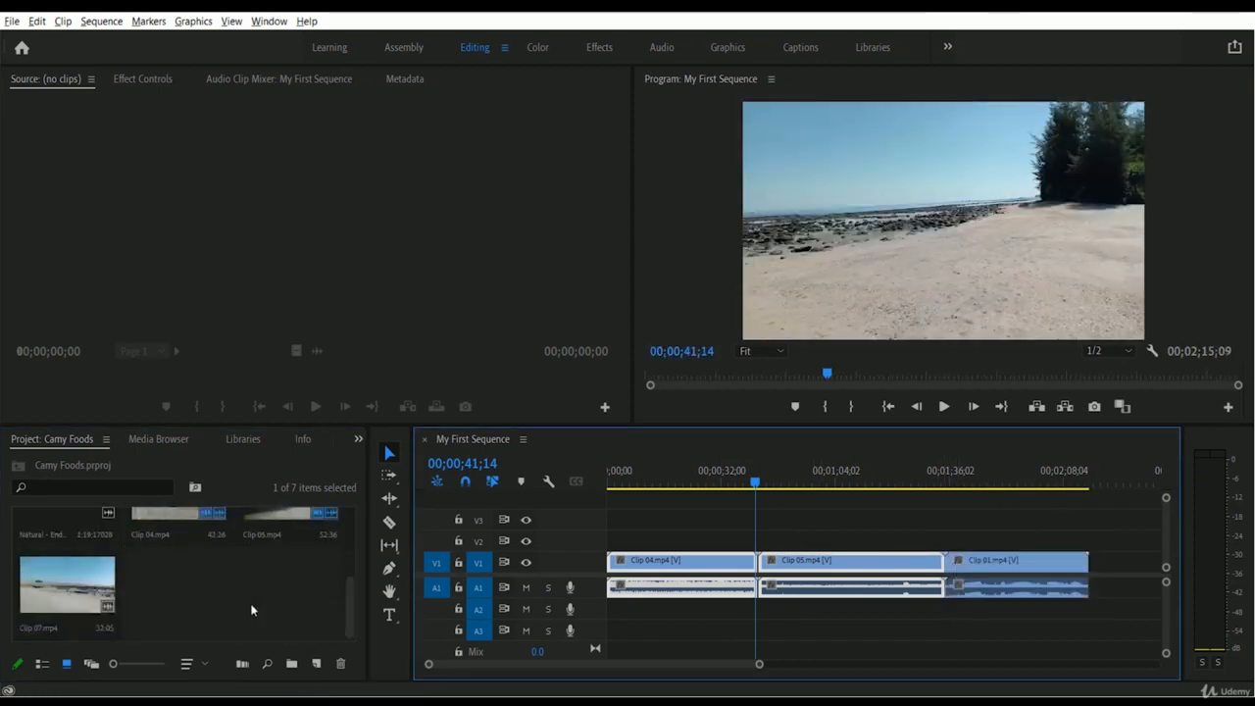
pyautogui.click(47, 593)
pyautogui.moveTo(47, 578); pyautogui.dragTo(1107, 563)
pyautogui.scroll(4, 198, 569)
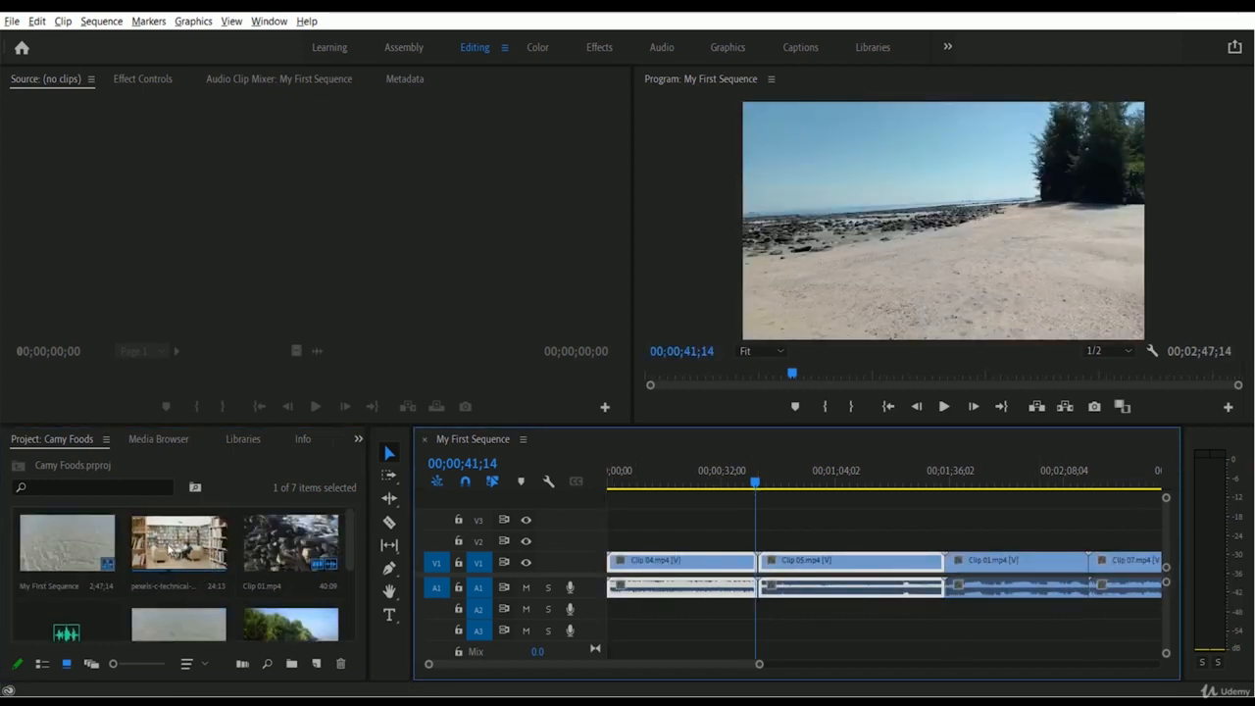
# - Append the pexels technical clip directly after Clip 07 on track V1
pyautogui.moveTo(149, 568); pyautogui.dragTo(1083, 566)
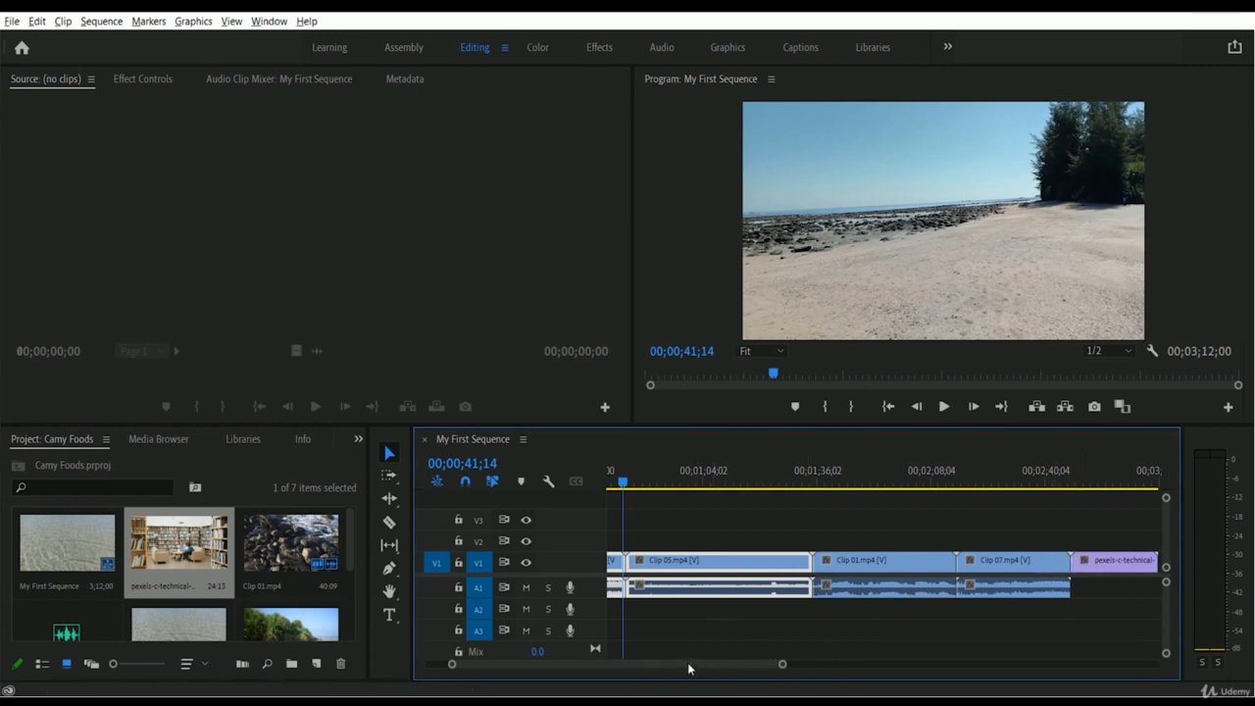
pyautogui.moveTo(687, 663); pyautogui.dragTo(646, 664)
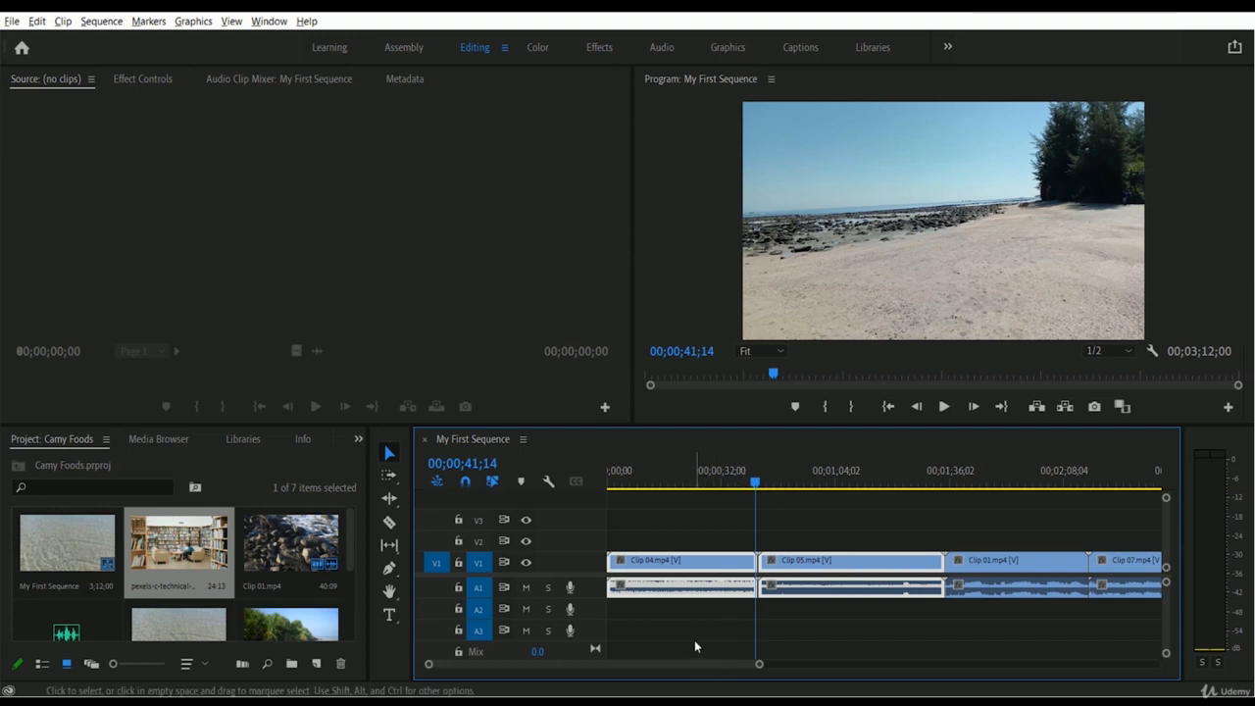
pyautogui.moveTo(575, 666)
pyautogui.mouseDown()
pyautogui.moveTo(701, 662)
pyautogui.moveTo(573, 667)
pyautogui.mouseUp()
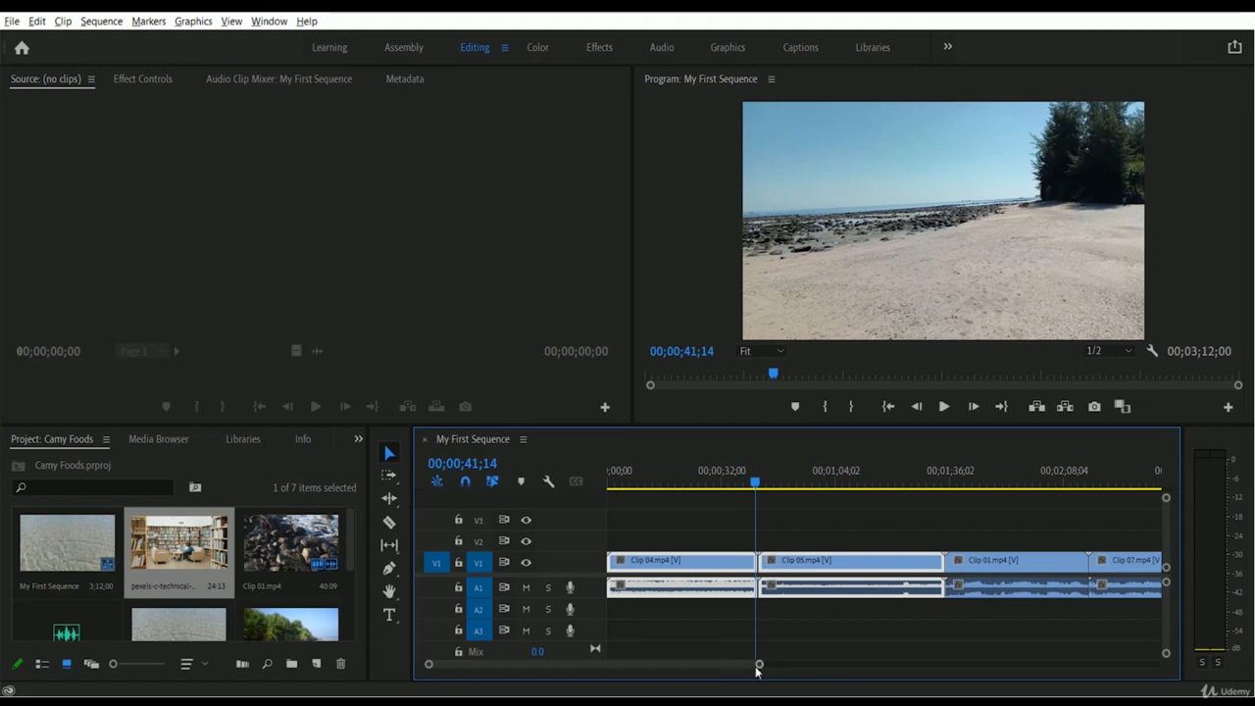
# - Fit the whole sequence in the timeline view and select Clip 01, Clip 07 and the pexels clip one at a time
pyautogui.moveTo(759, 666); pyautogui.dragTo(676, 676)
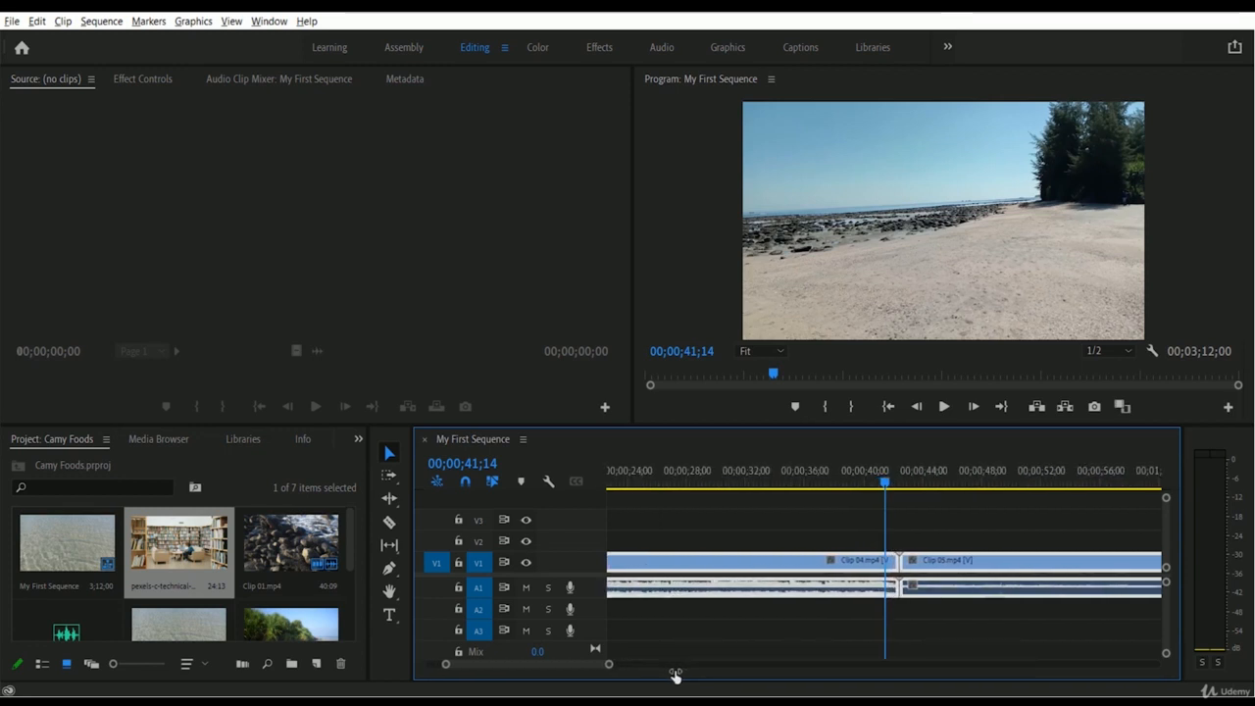
pyautogui.moveTo(675, 676); pyautogui.dragTo(1111, 658)
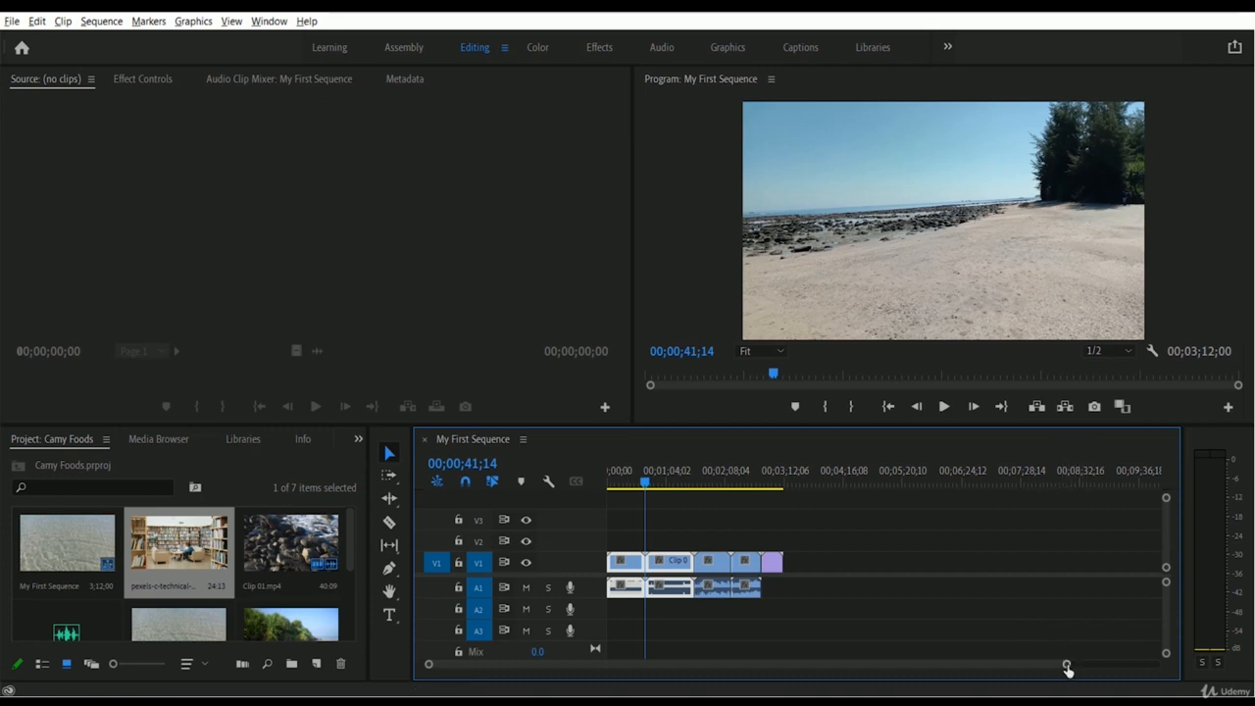
pyautogui.moveTo(1068, 669); pyautogui.dragTo(921, 667)
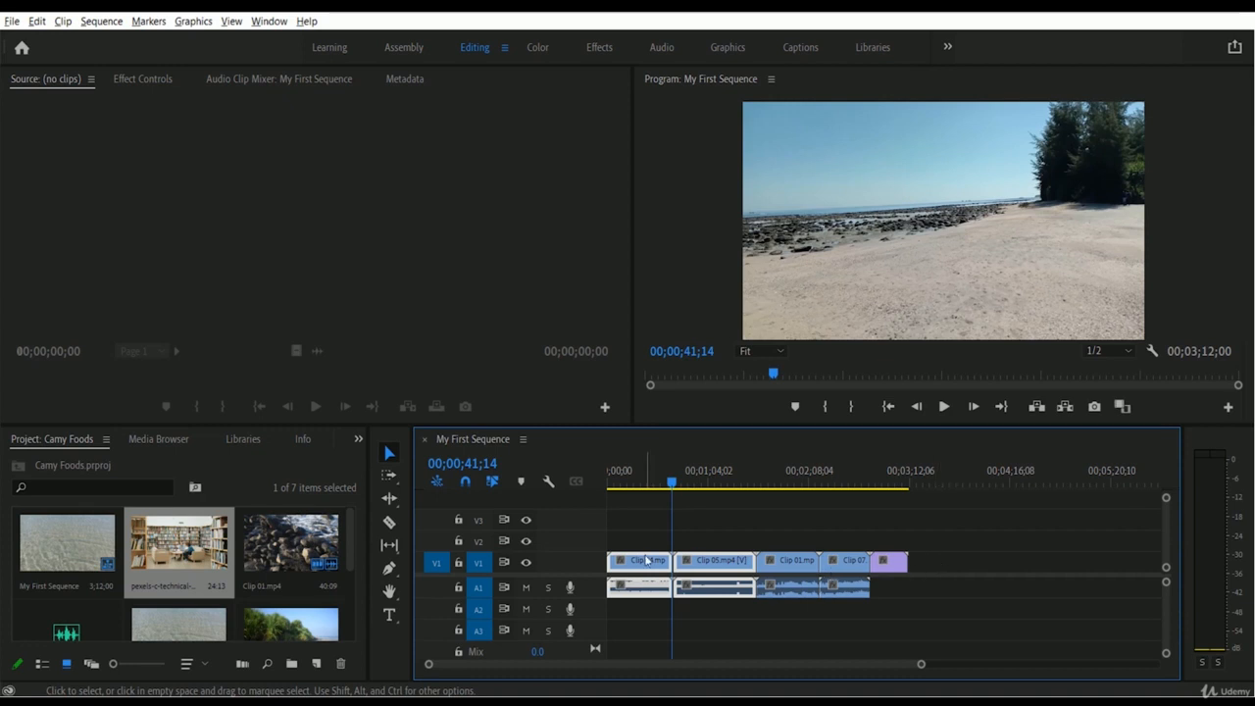
pyautogui.click(790, 567)
pyautogui.click(849, 561)
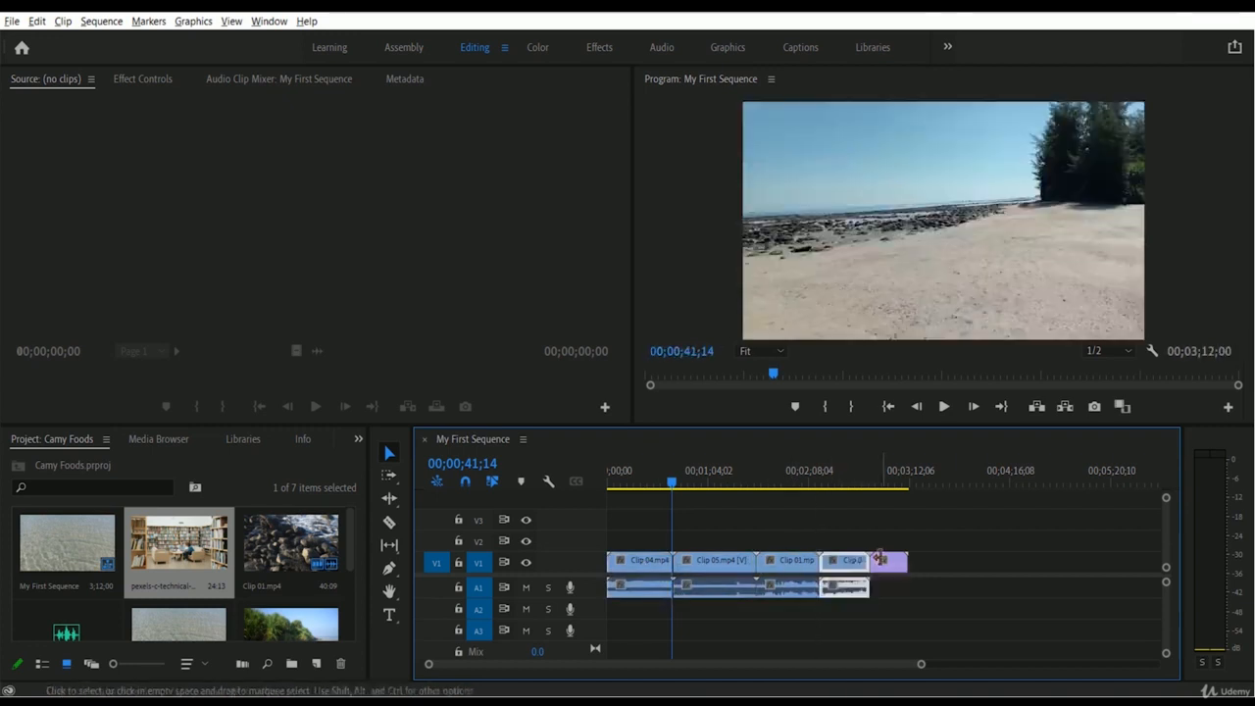
pyautogui.click(886, 560)
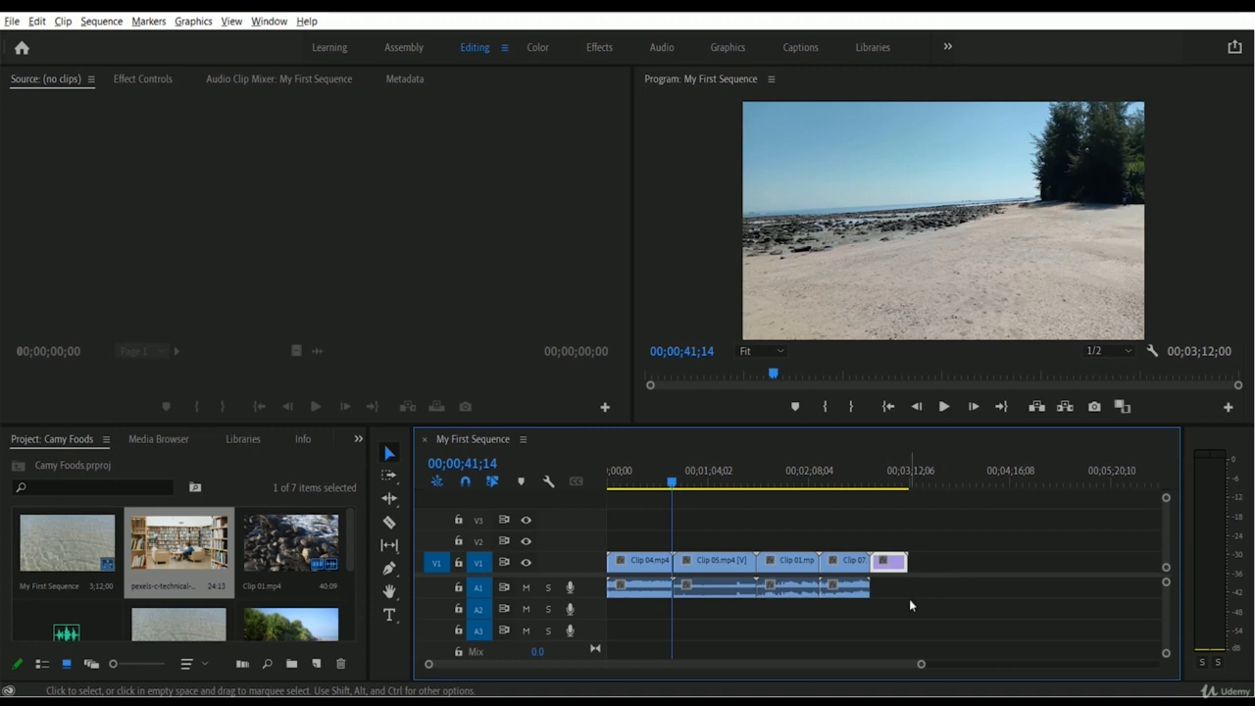
# - Select every clip from Clip 04 onward with the Track Select Forward tool and delete them all from the sequence
pyautogui.moveTo(920, 669); pyautogui.dragTo(483, 674)
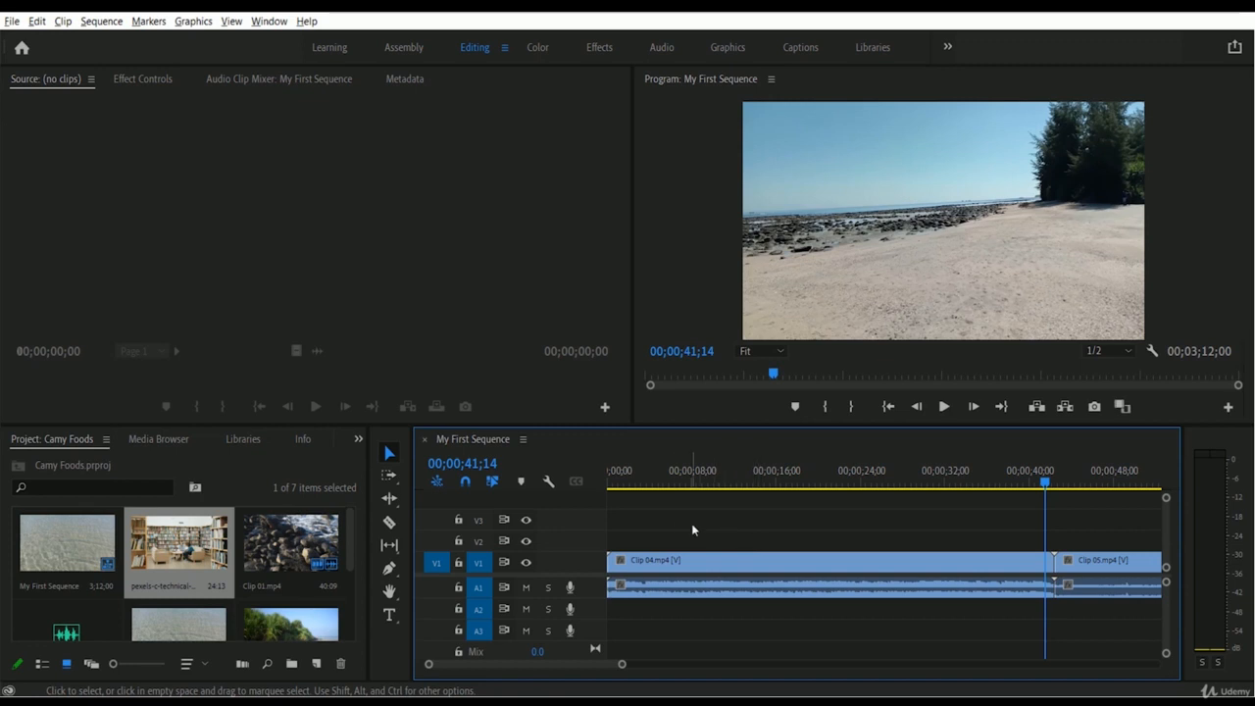
pyautogui.click(389, 477)
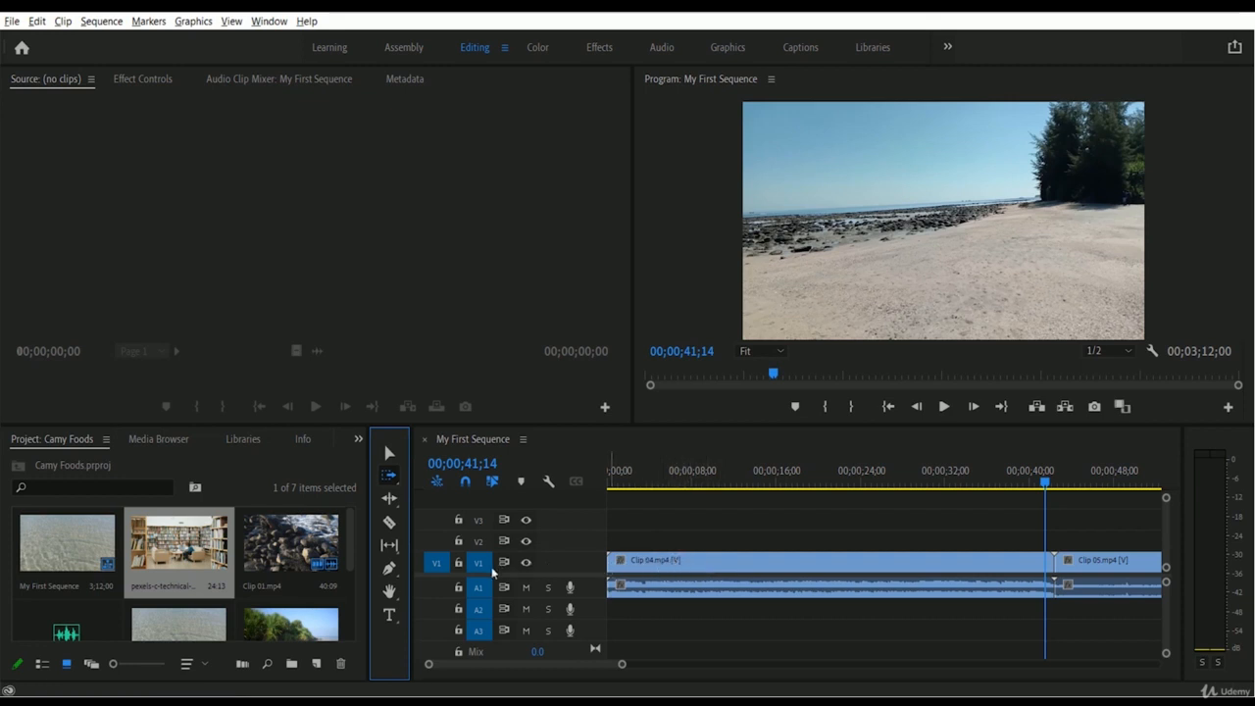
pyautogui.click(704, 561)
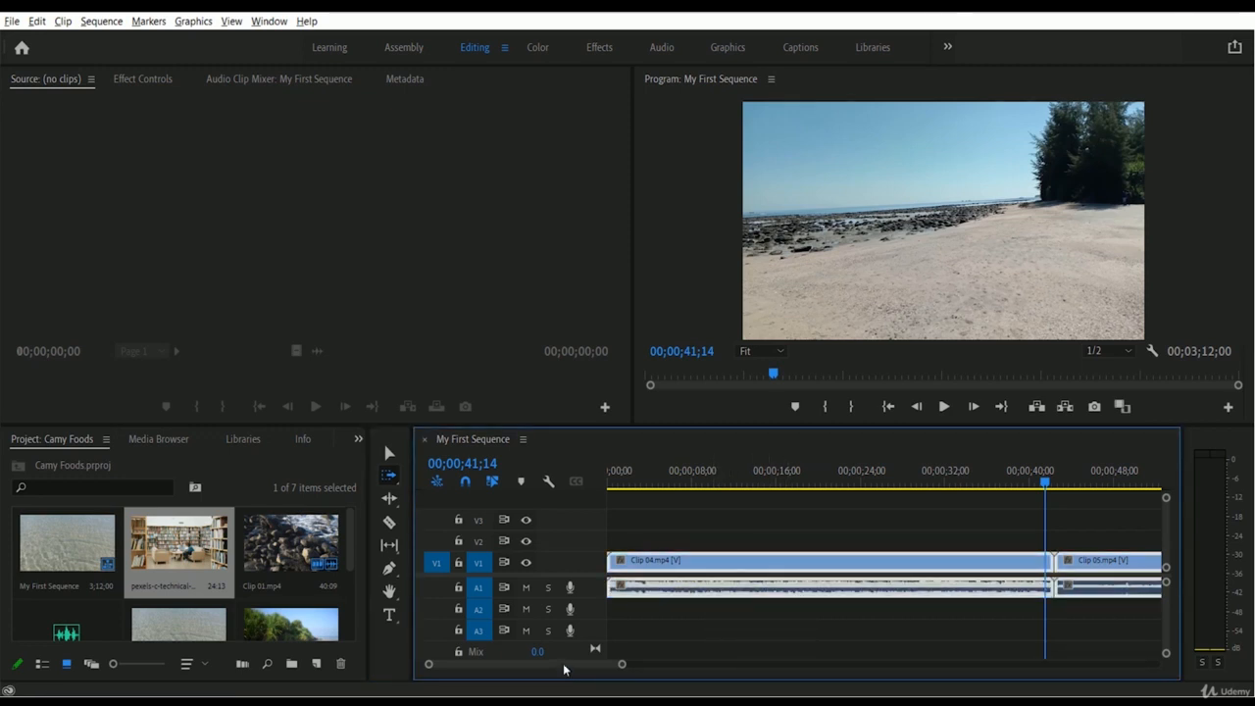
pyautogui.moveTo(563, 669)
pyautogui.mouseDown()
pyautogui.moveTo(677, 670)
pyautogui.moveTo(559, 668)
pyautogui.mouseUp()
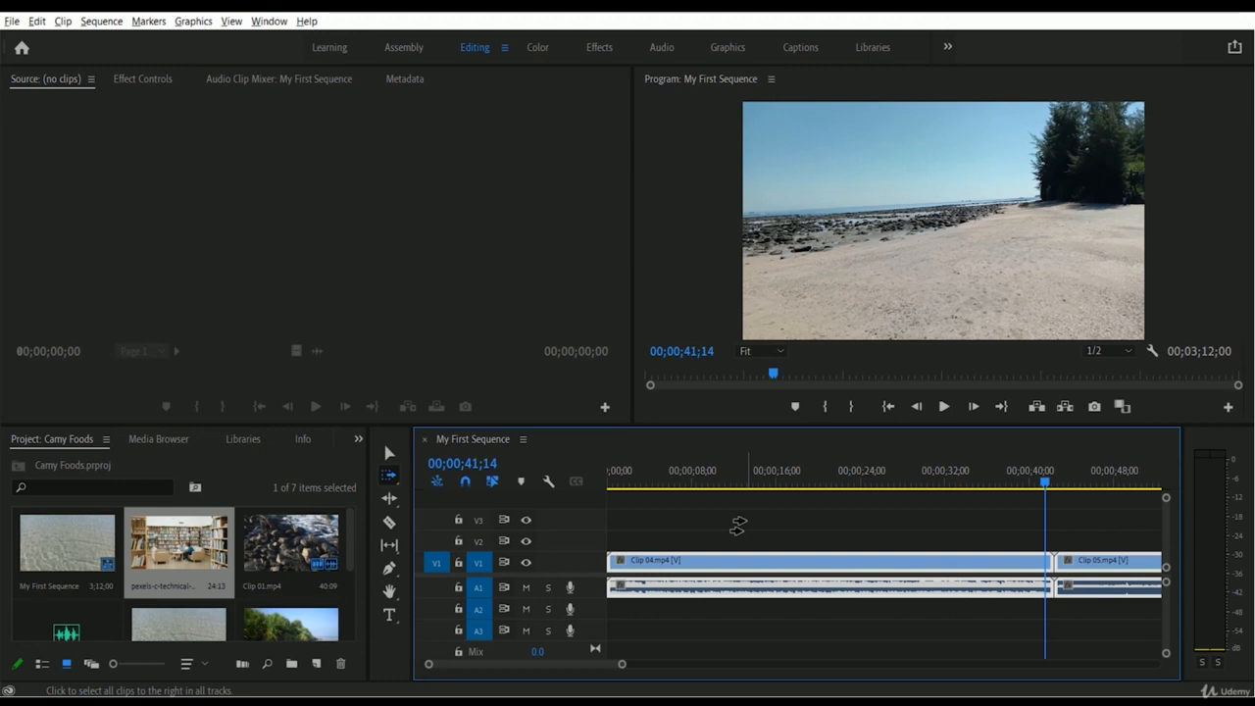
pyautogui.click(737, 528)
pyautogui.press('Delete')
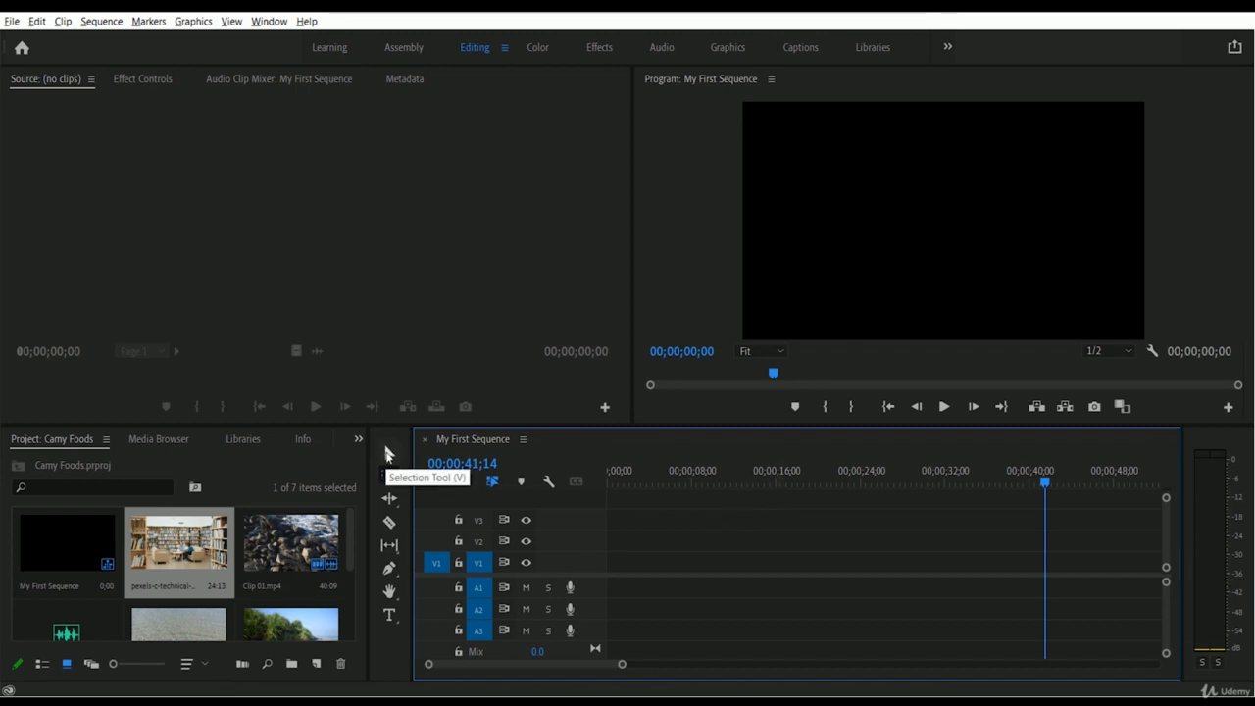
# - Return to the Selection tool and undo the deletion of all the sequence's clips
pyautogui.click(388, 453)
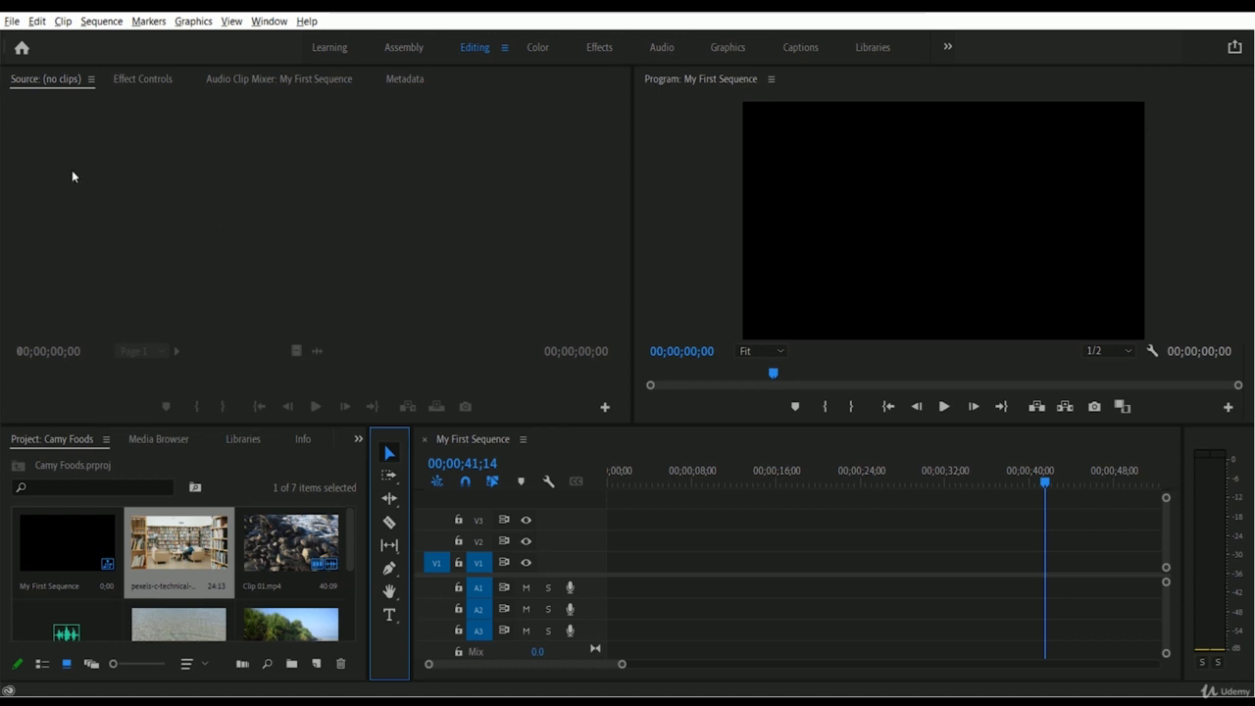
pyautogui.click(37, 22)
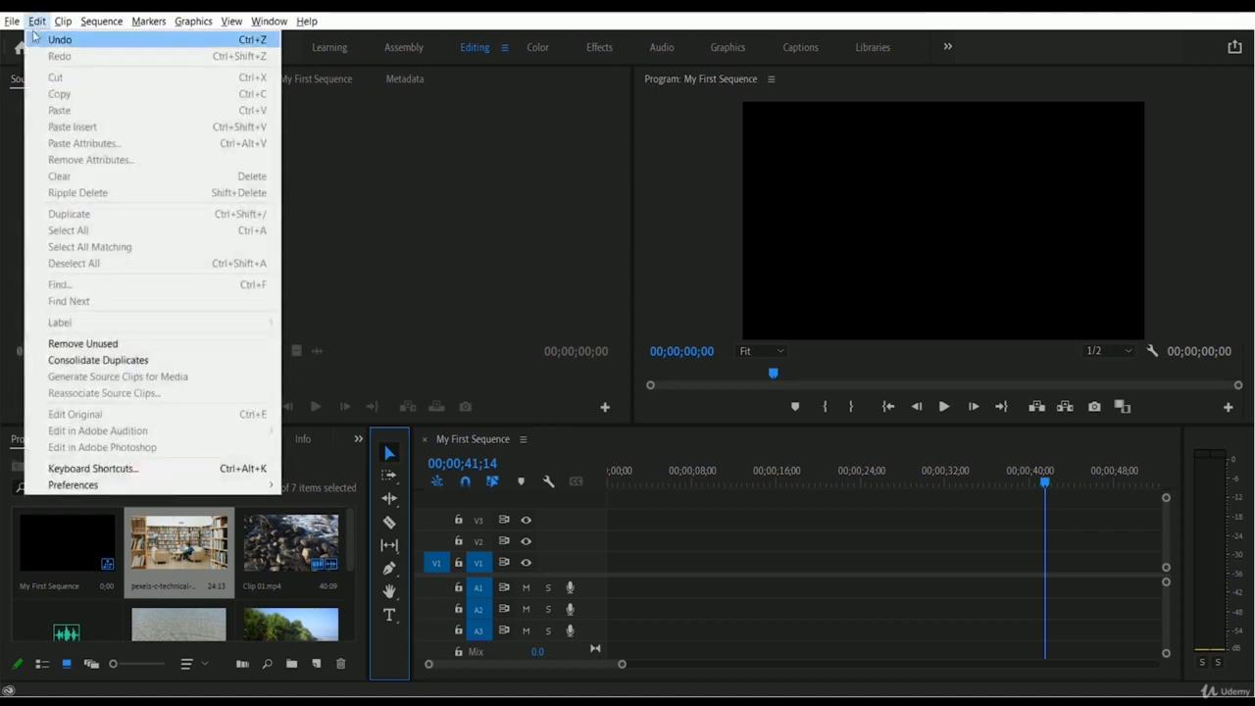
pyautogui.click(141, 45)
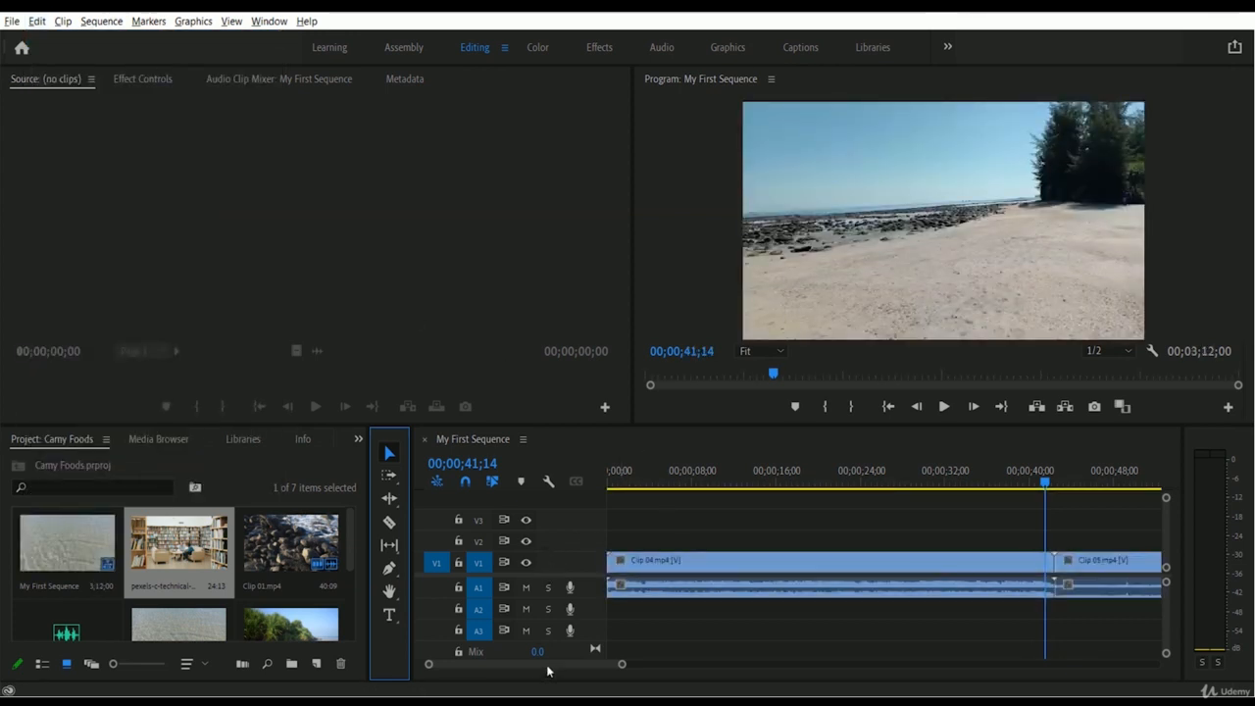
pyautogui.moveTo(549, 670)
pyautogui.mouseDown()
pyautogui.moveTo(663, 676)
pyautogui.moveTo(540, 677)
pyautogui.mouseUp()
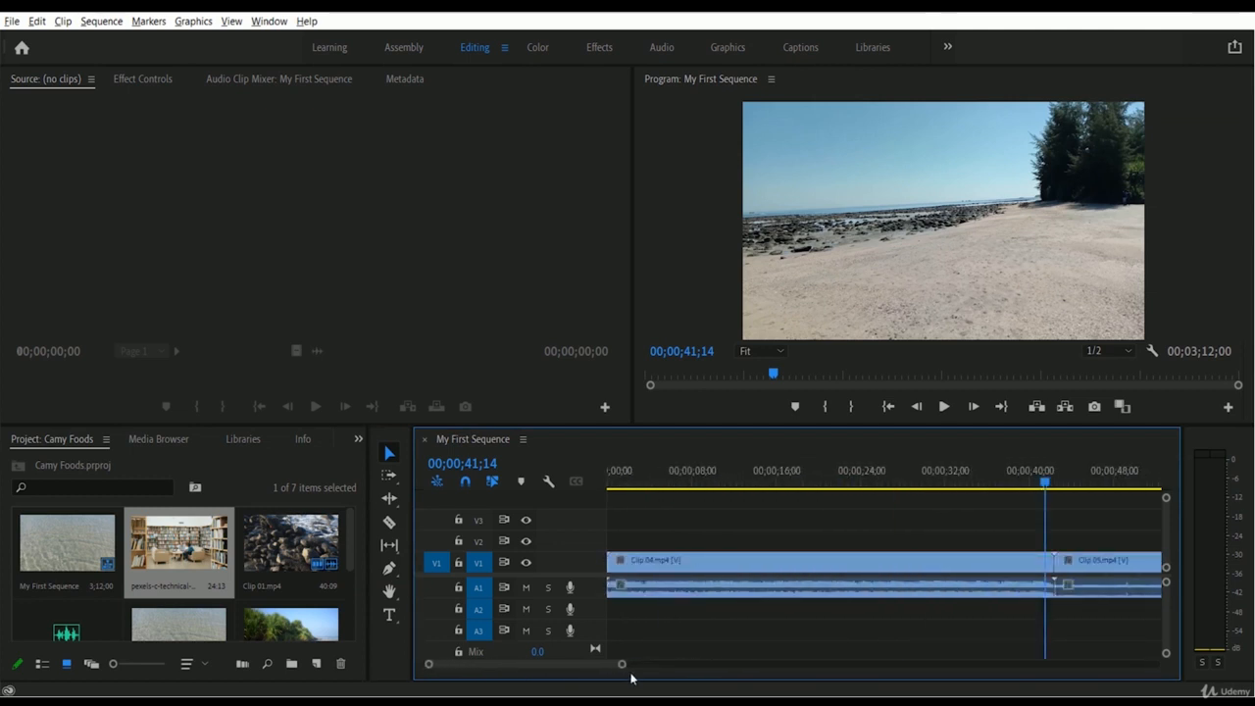
pyautogui.moveTo(621, 666); pyautogui.dragTo(844, 665)
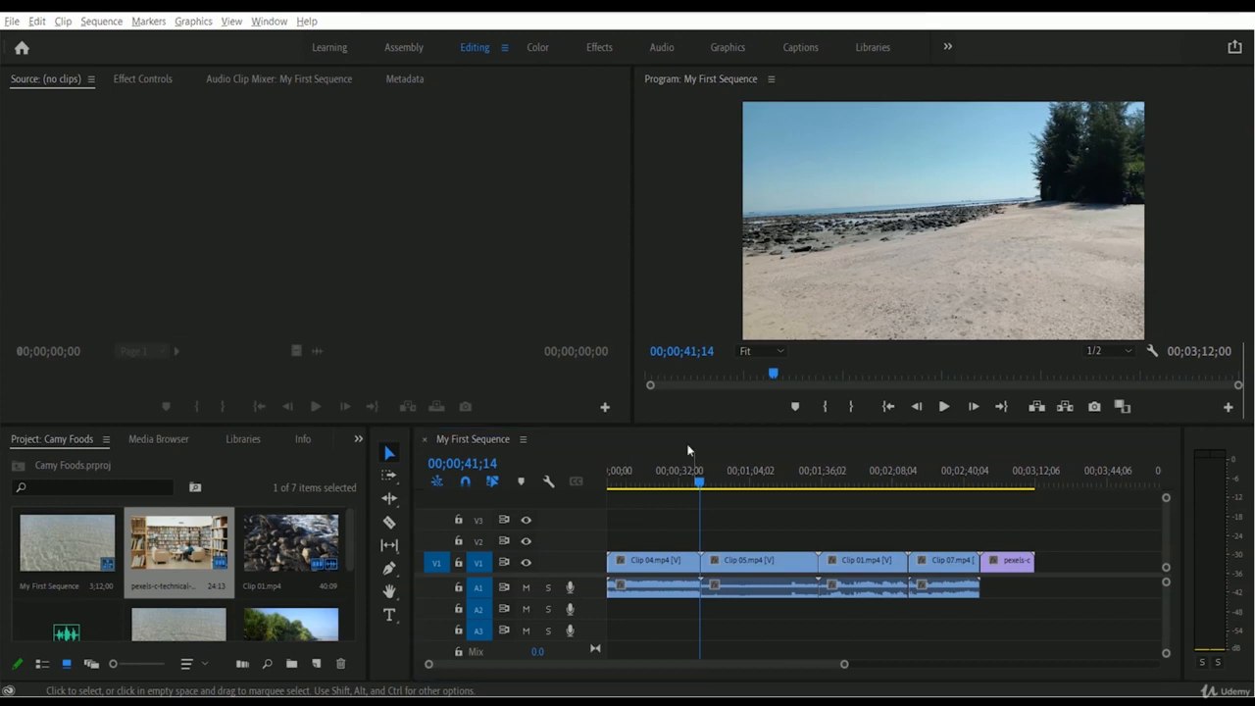
# - Trim Clip 04's end back to about 00;00;25, leaving a gap before Clip 05, and place the playhead at 00;00;24;15
pyautogui.click(389, 500)
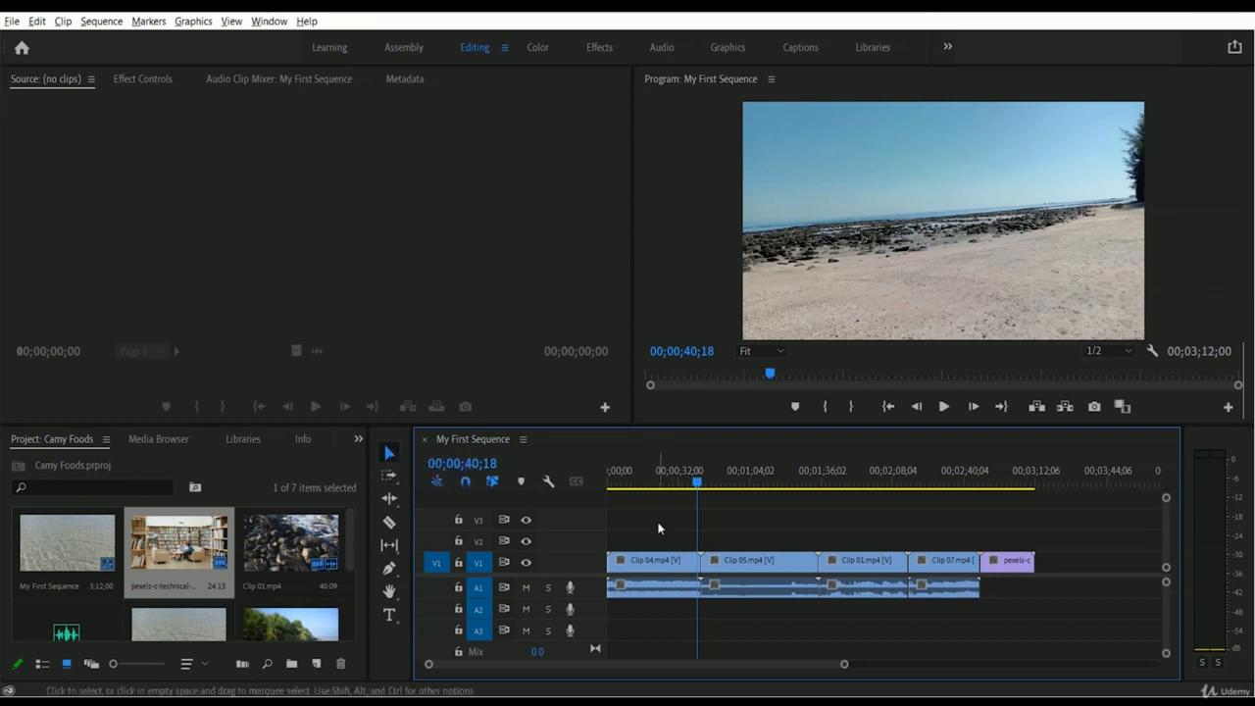
pyautogui.click(683, 563)
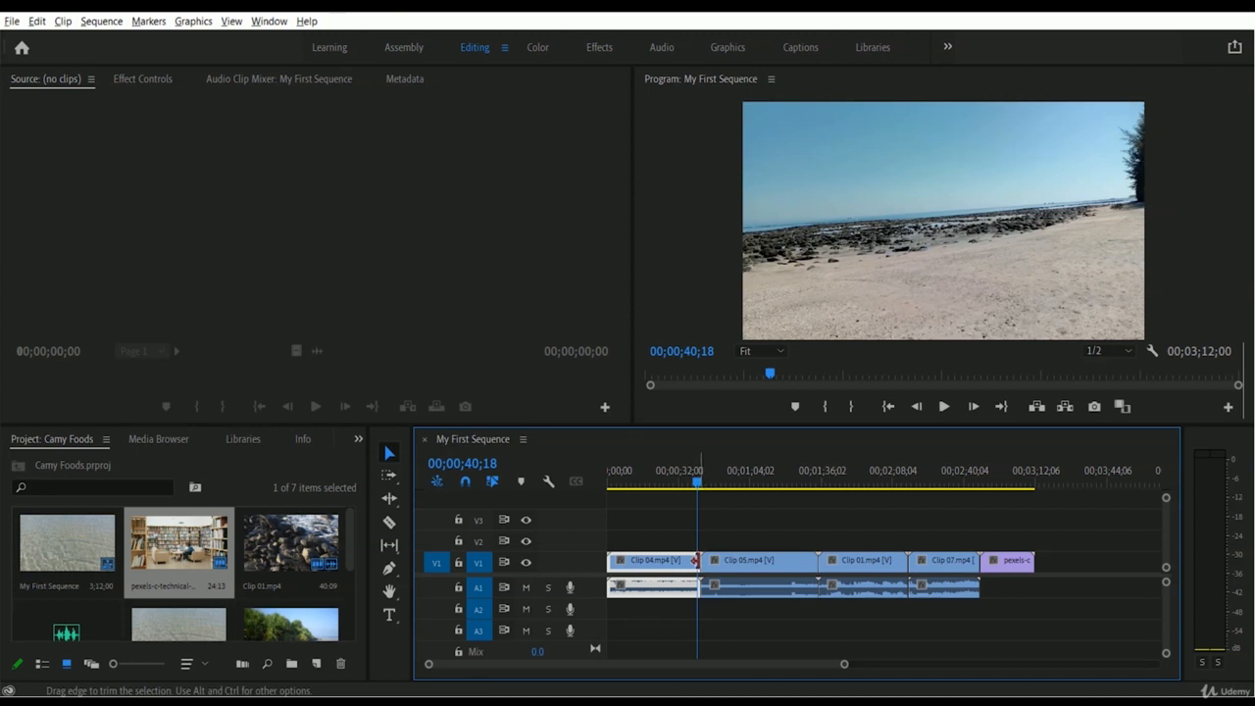
pyautogui.moveTo(696, 559); pyautogui.dragTo(661, 560)
pyautogui.click(657, 480)
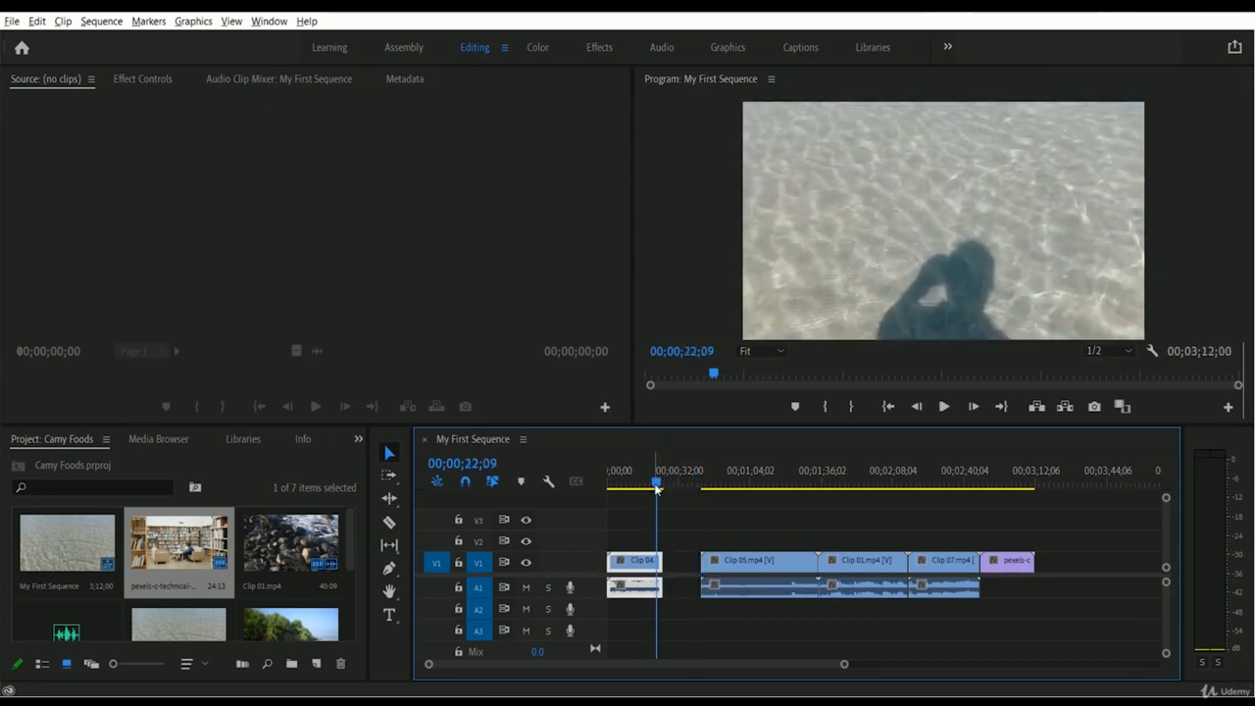
pyautogui.moveTo(657, 485); pyautogui.dragTo(661, 488)
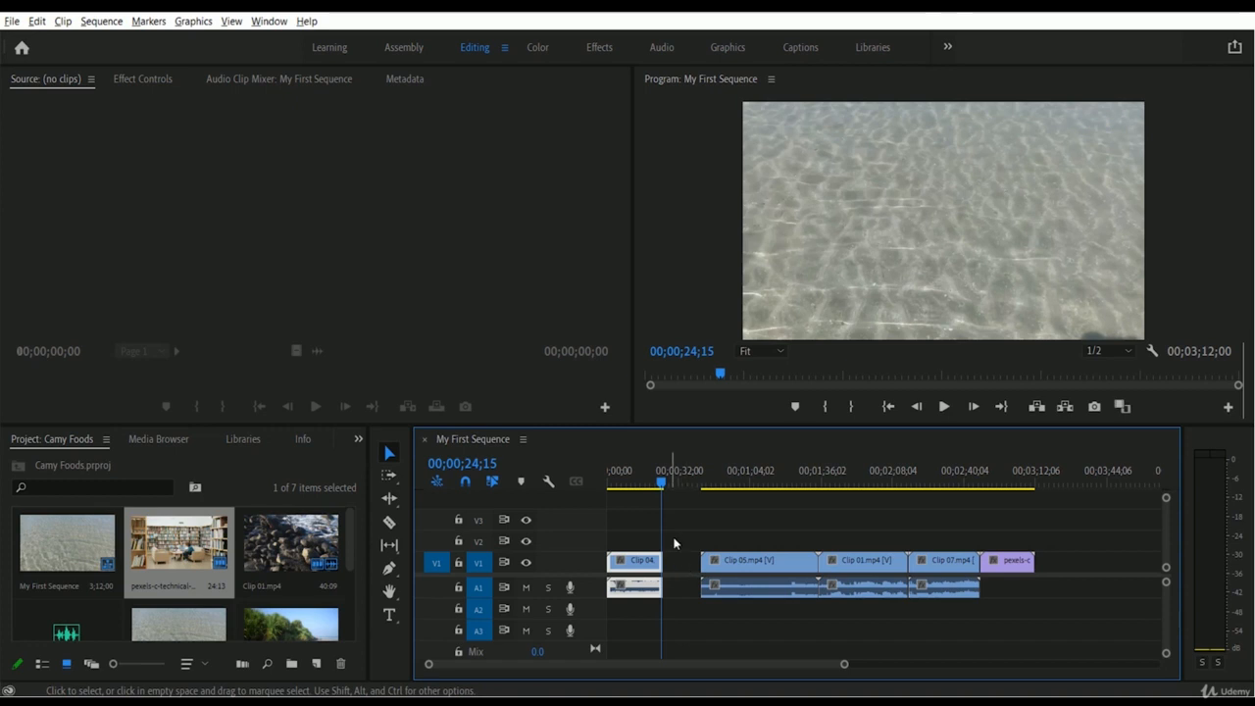
# - Play the sequence from its start through the gap into Clip 05, then stop playback
pyautogui.click(629, 480)
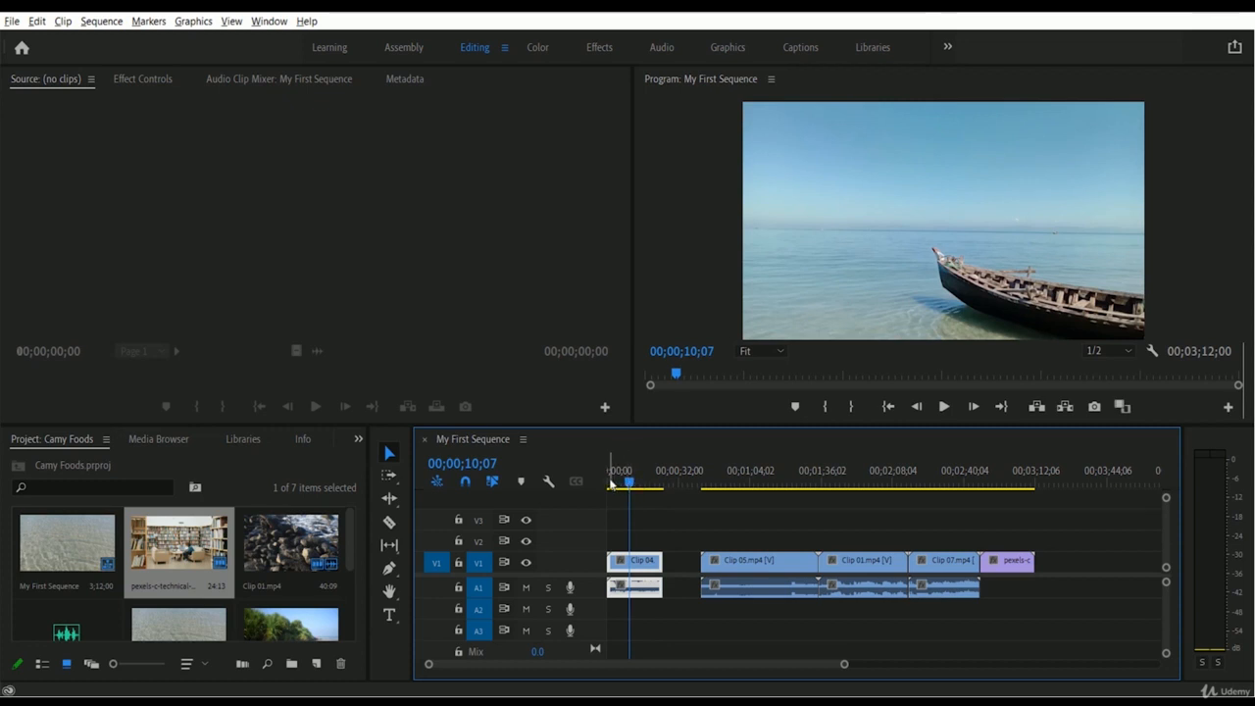
pyautogui.click(609, 481)
pyautogui.click(941, 406)
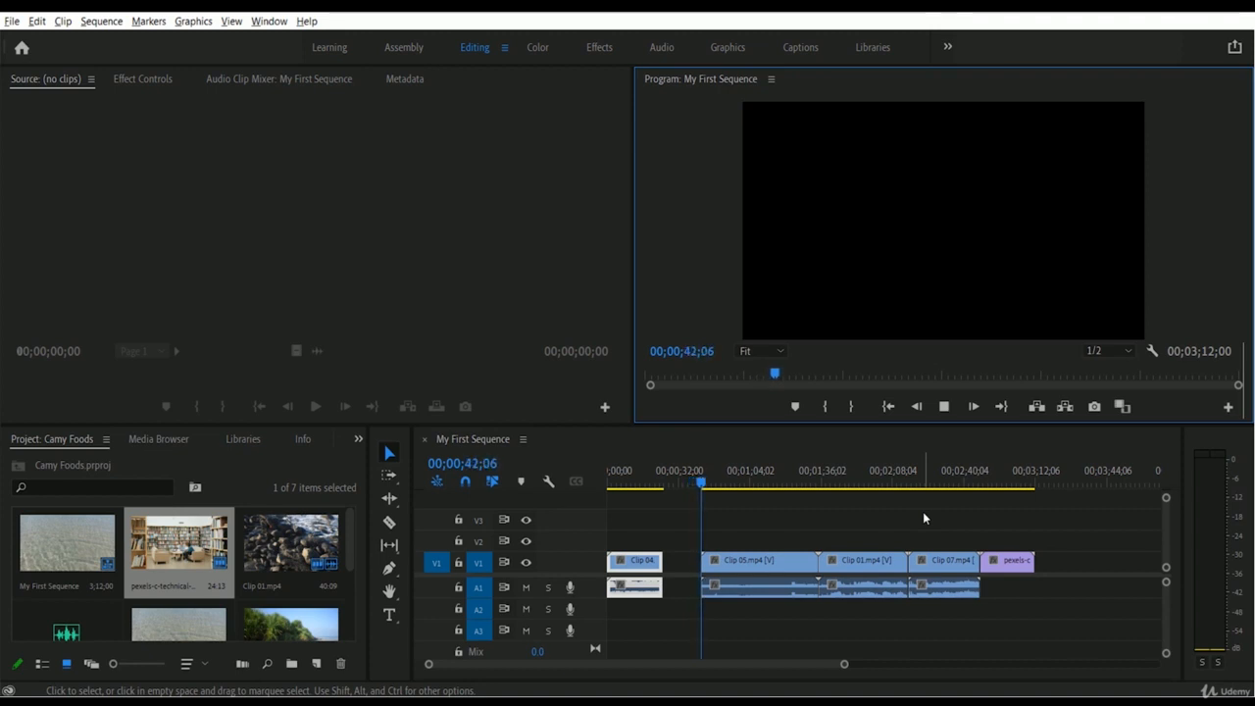
pyautogui.click(943, 406)
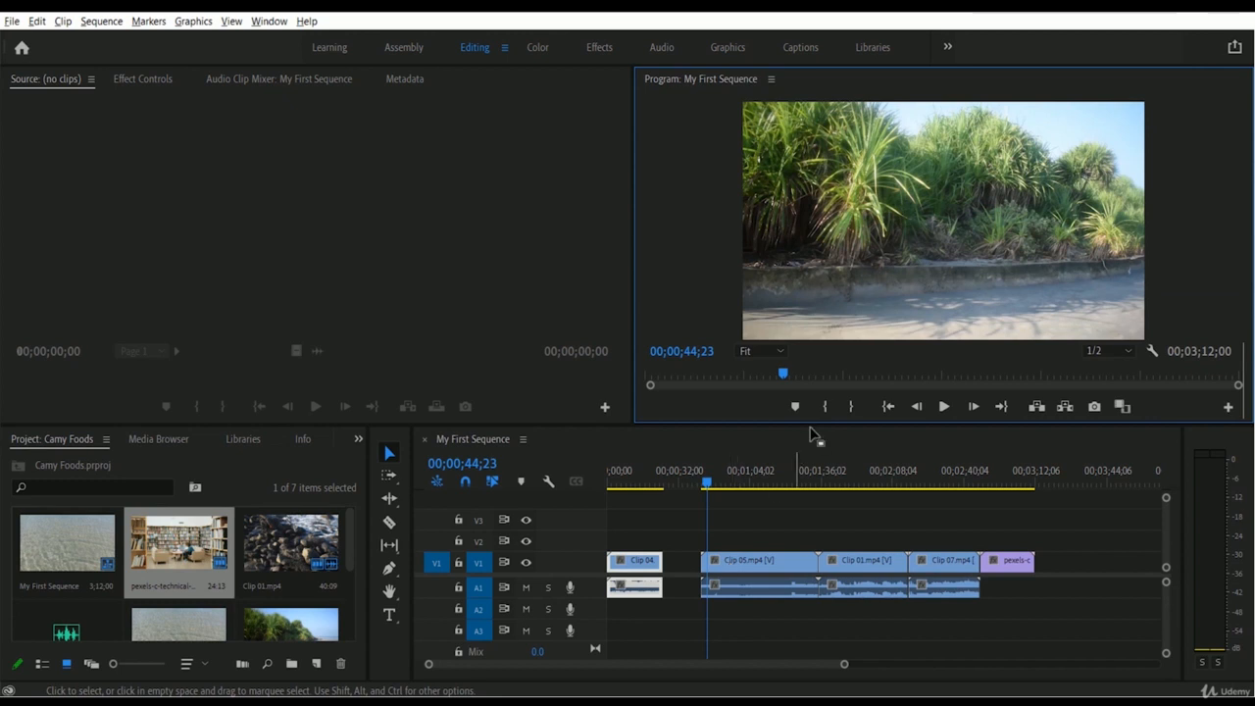
# - Scrub through the empty gap between Clip 04 and Clip 05 and close it with Ripple Delete
pyautogui.click(683, 479)
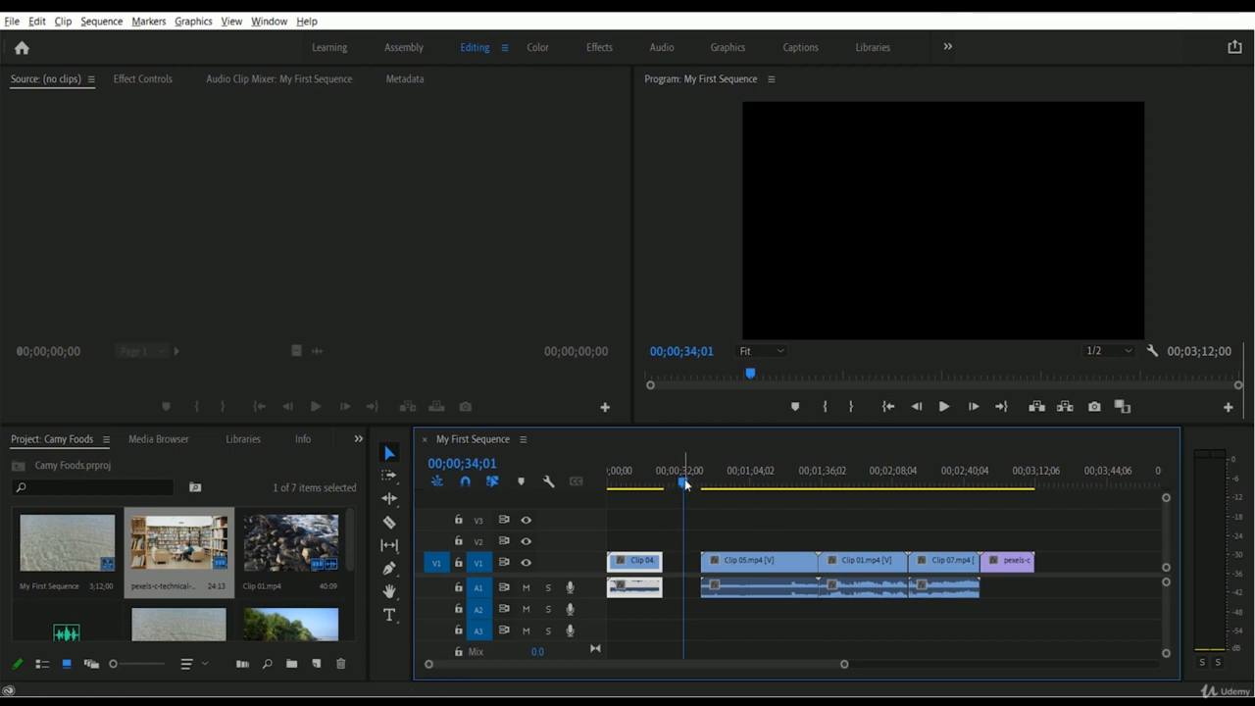
pyautogui.moveTo(684, 483)
pyautogui.mouseDown()
pyautogui.moveTo(665, 483)
pyautogui.moveTo(702, 487)
pyautogui.moveTo(668, 487)
pyautogui.mouseUp()
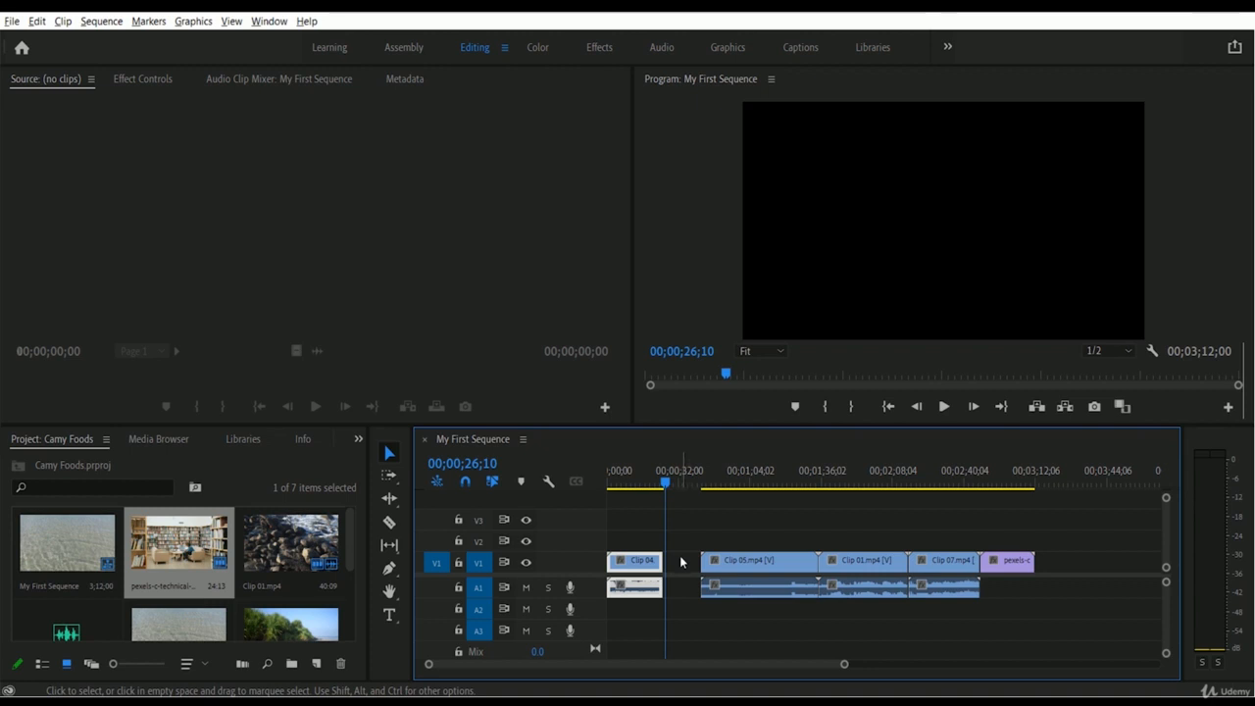
pyautogui.rightClick(679, 555)
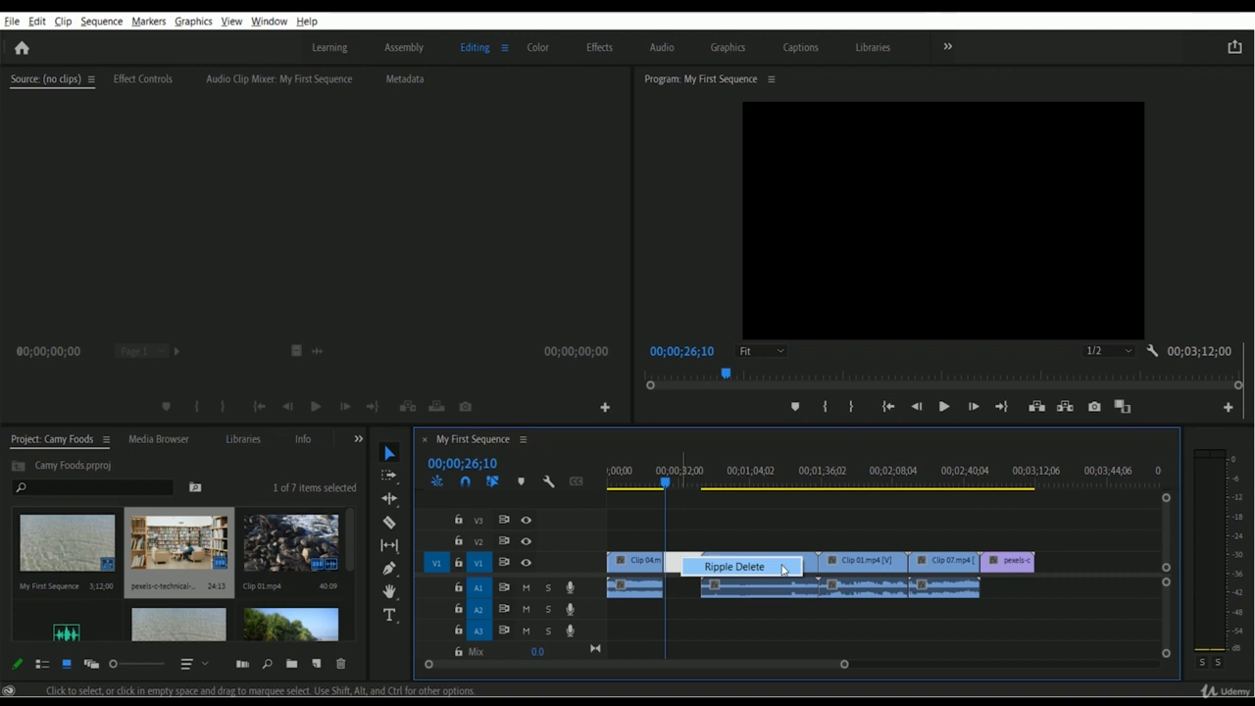
pyautogui.click(788, 569)
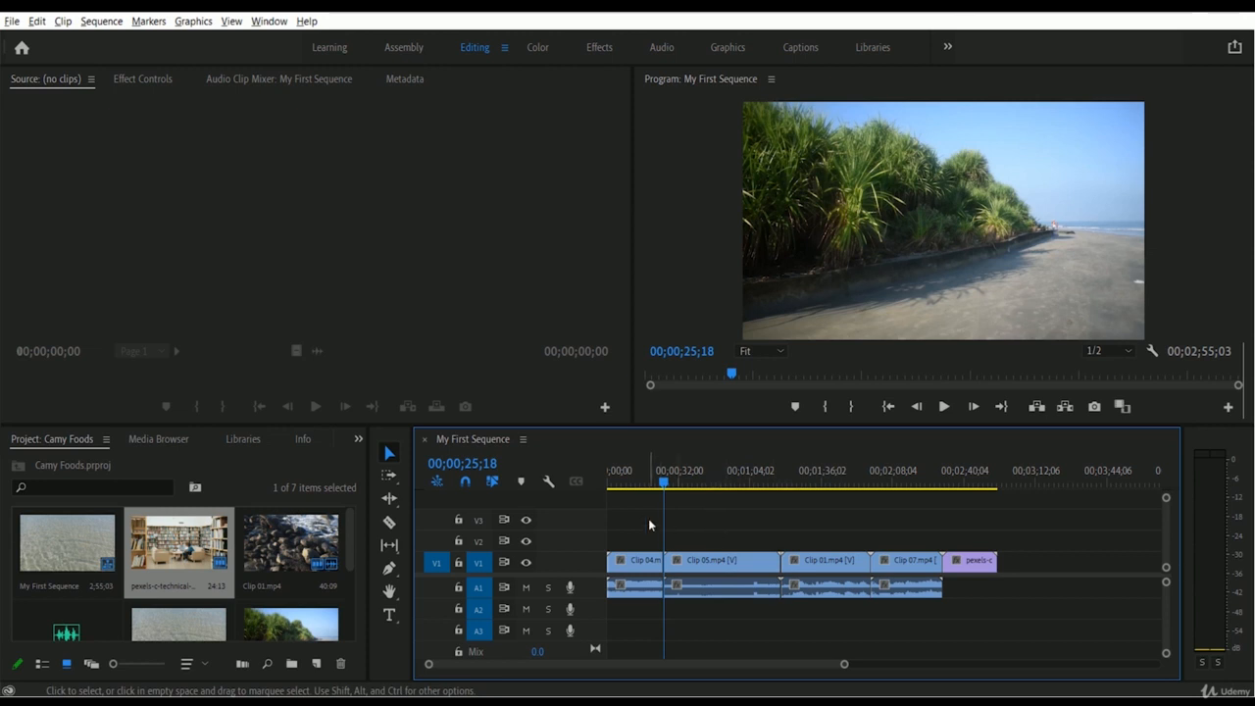
# - Select Clip 04 and play the sequence from 00;00;19;01 across its cut into Clip 05, then stop
pyautogui.moveTo(664, 484); pyautogui.dragTo(662, 485)
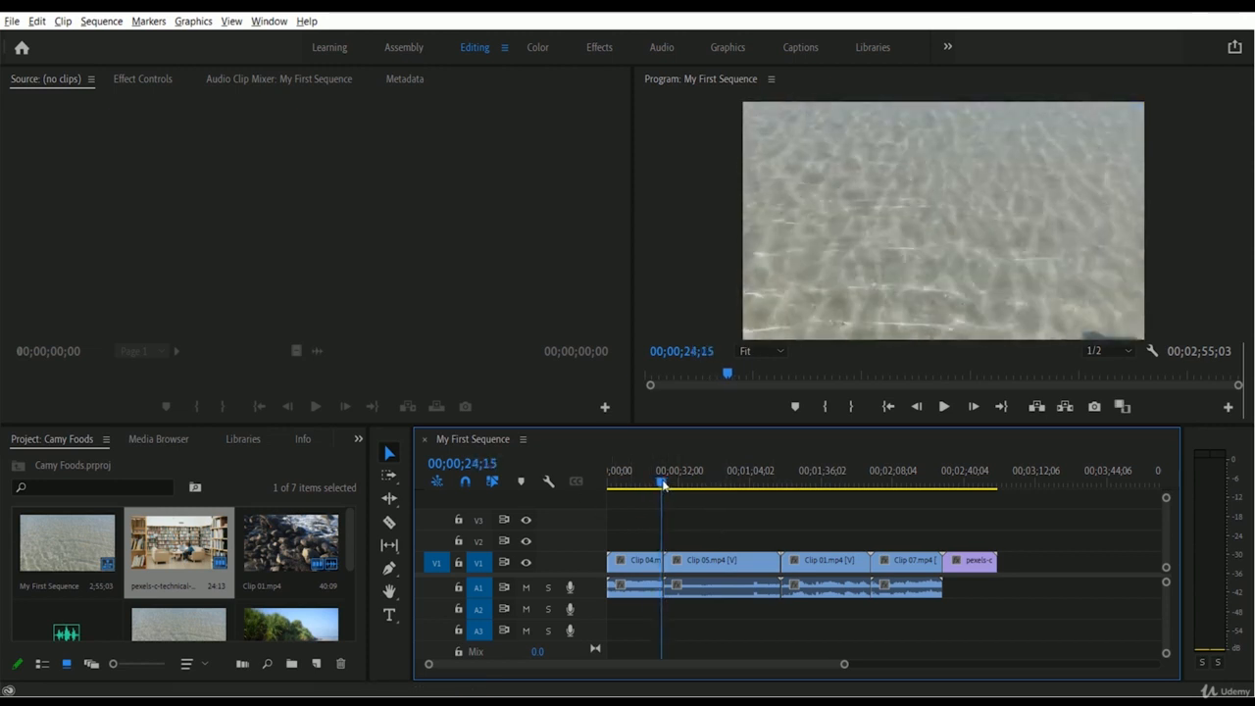
pyautogui.click(642, 567)
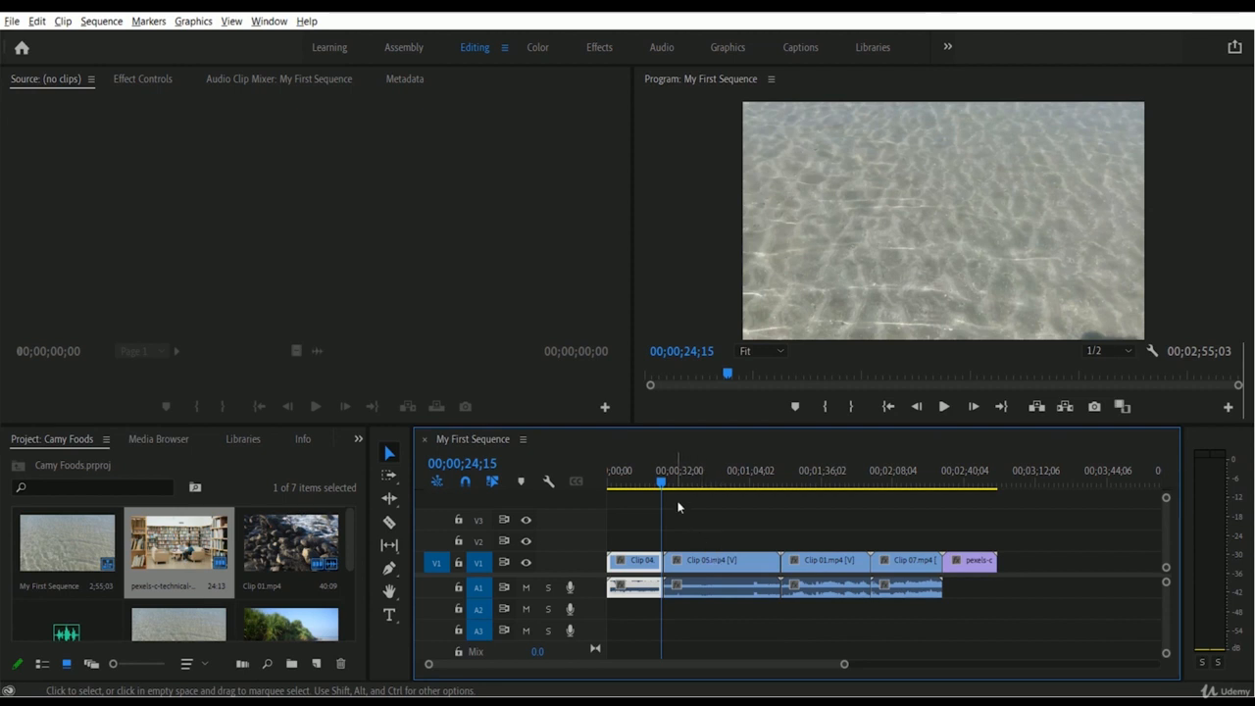
pyautogui.moveTo(663, 481); pyautogui.dragTo(650, 480)
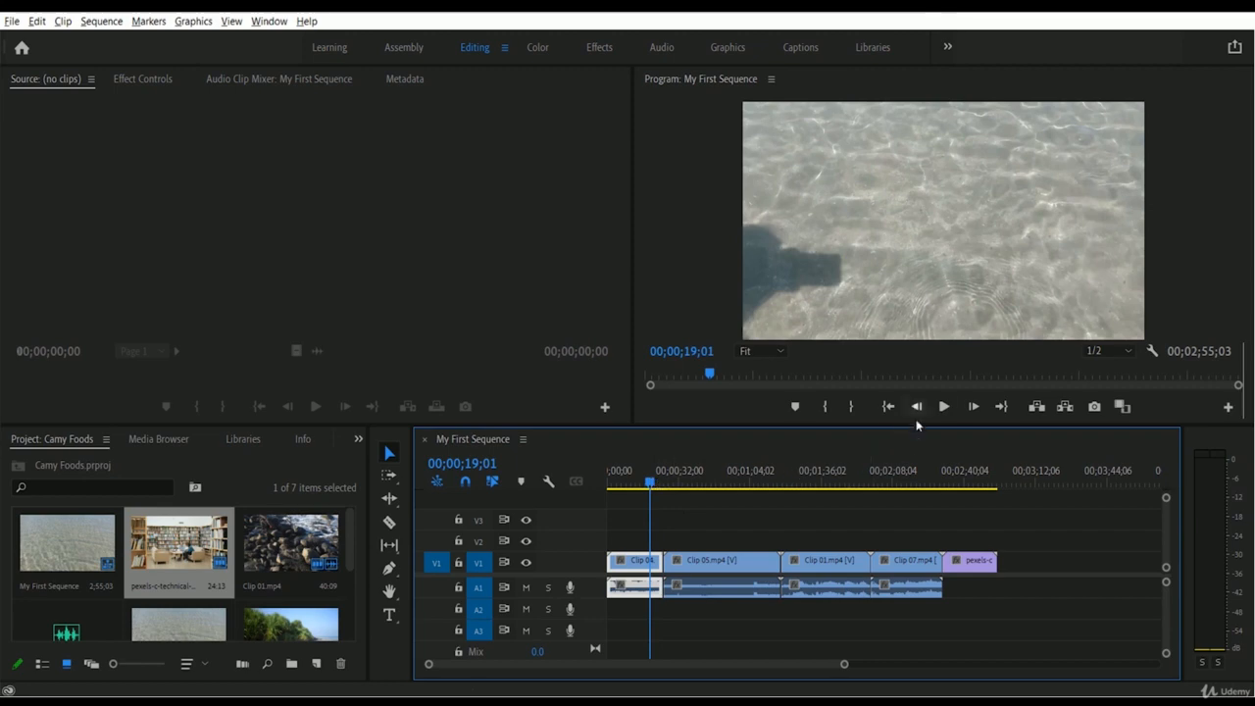
pyautogui.click(944, 406)
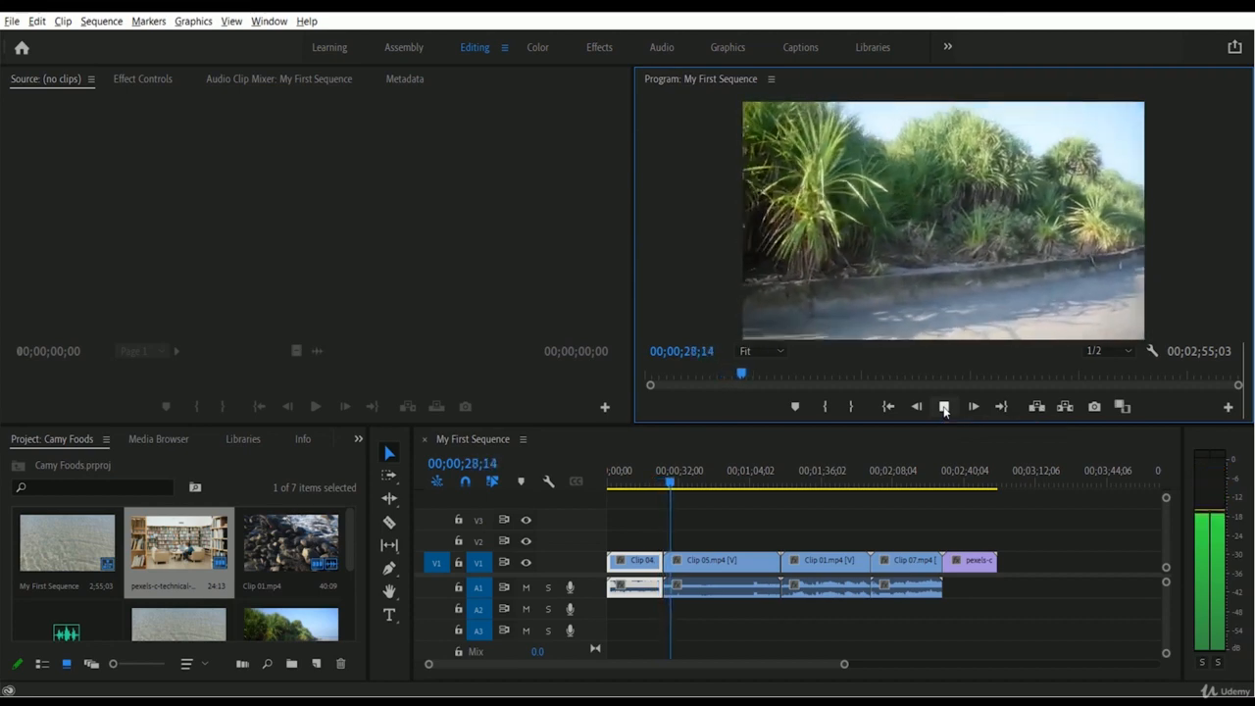
pyautogui.click(943, 406)
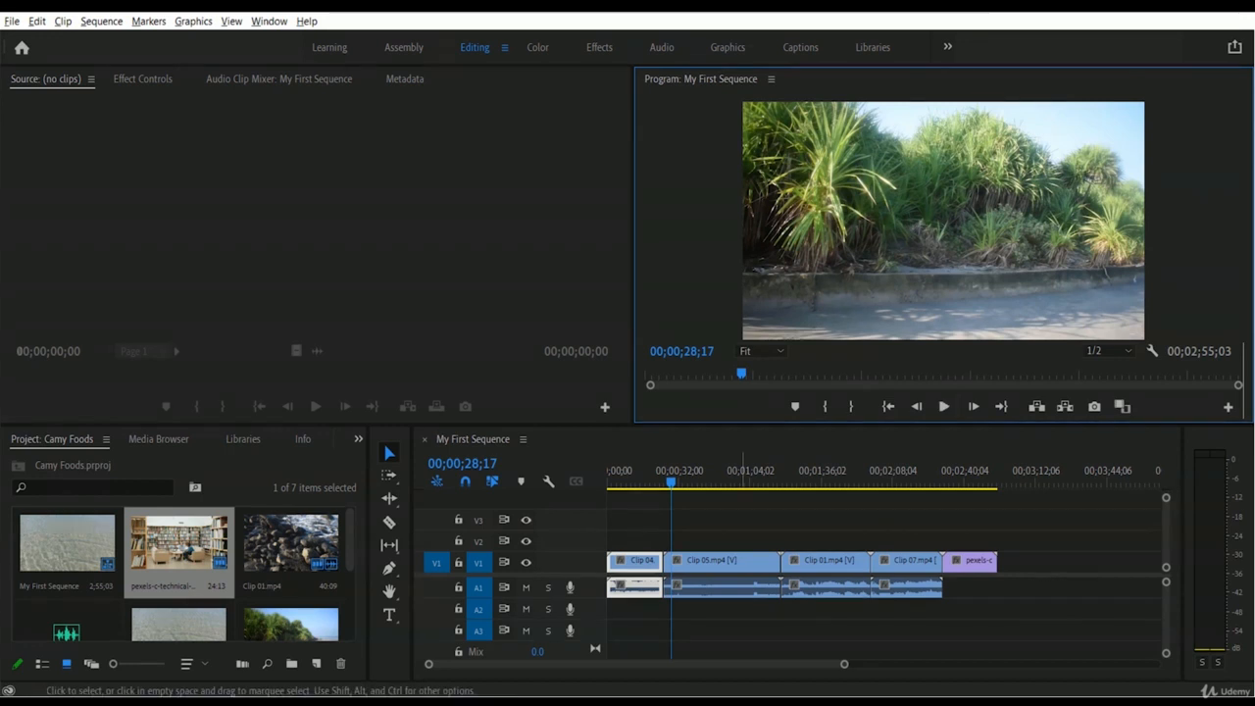
# - Ripple-trim Clip 05's end back to about 00;00;51, then place the playhead at 00;00;05;26
pyautogui.click(388, 500)
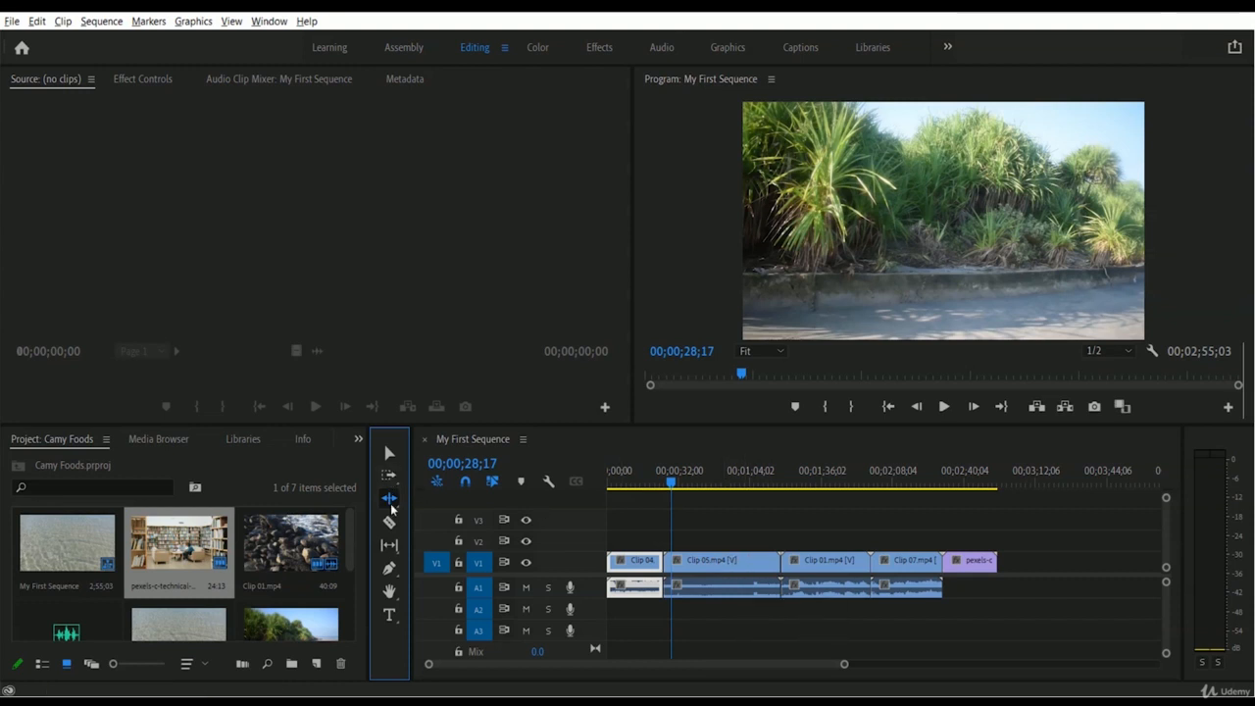
pyautogui.click(777, 562)
pyautogui.moveTo(778, 562); pyautogui.dragTo(719, 561)
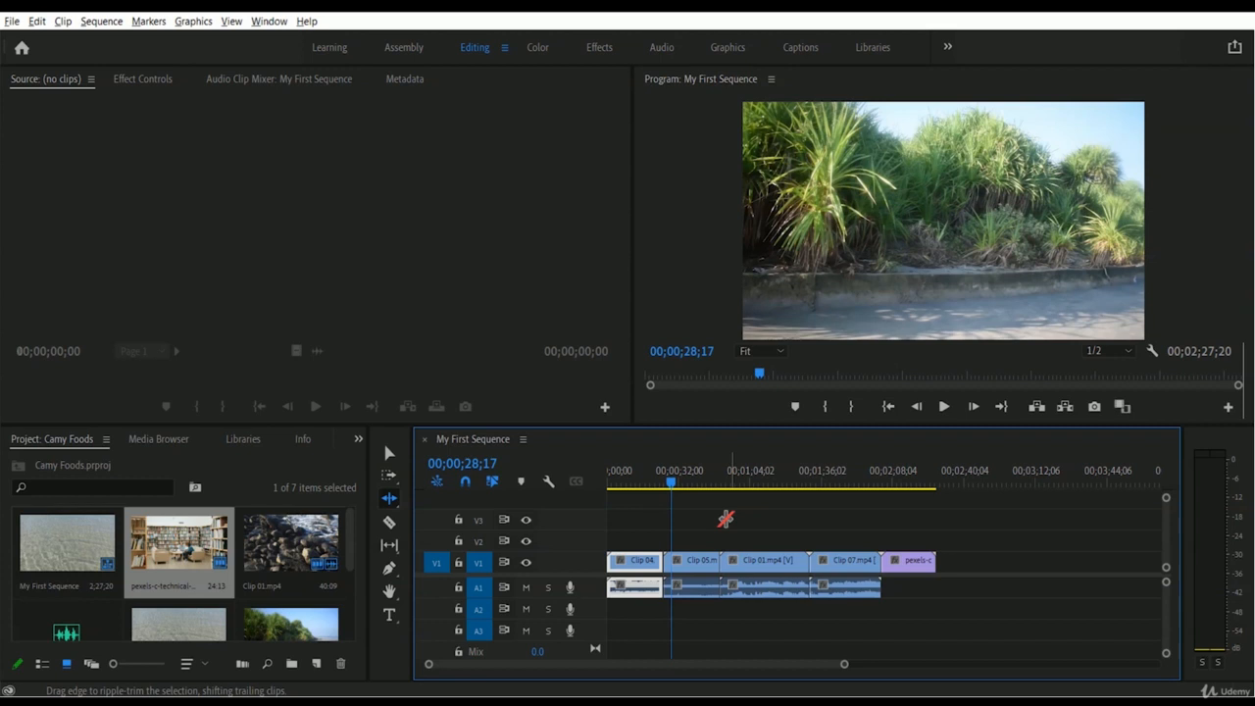
pyautogui.click(620, 474)
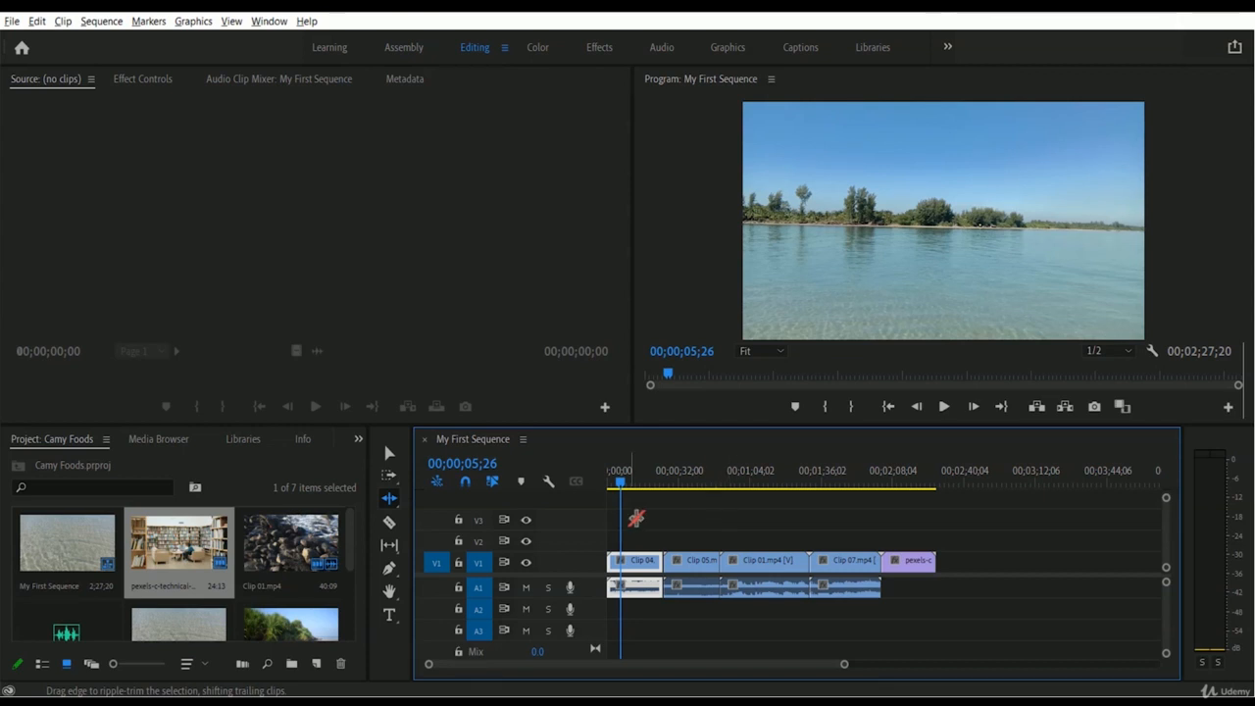
# - Delete Clip 04, Clip 05, Clip 07 and the pexels clip from the timeline, leaving only Clip 01
pyautogui.click(389, 524)
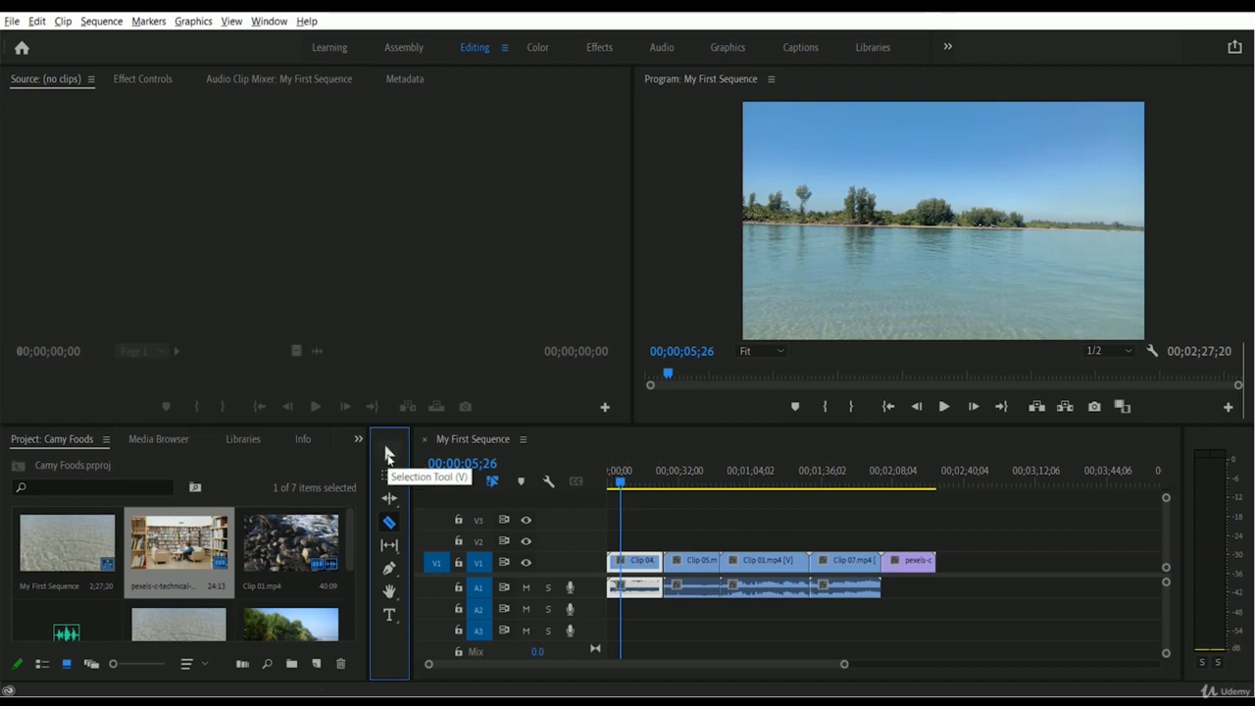
pyautogui.click(388, 455)
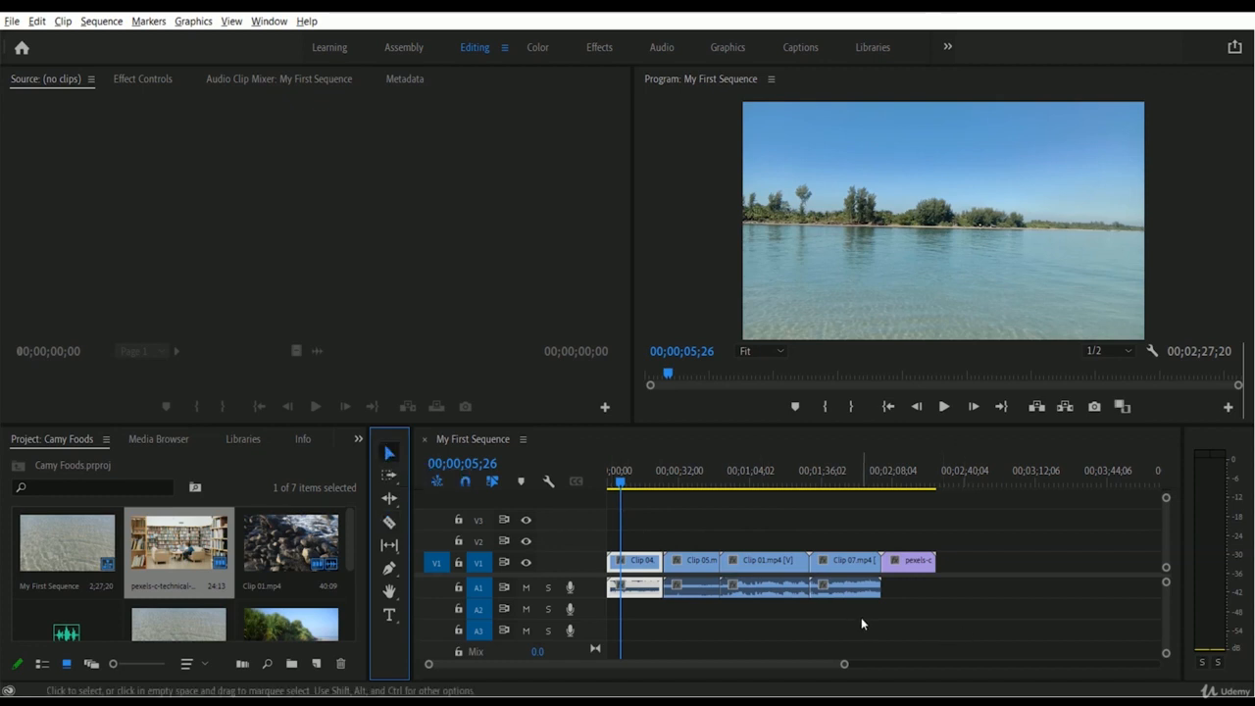
pyautogui.click(645, 566)
pyautogui.press('Delete')
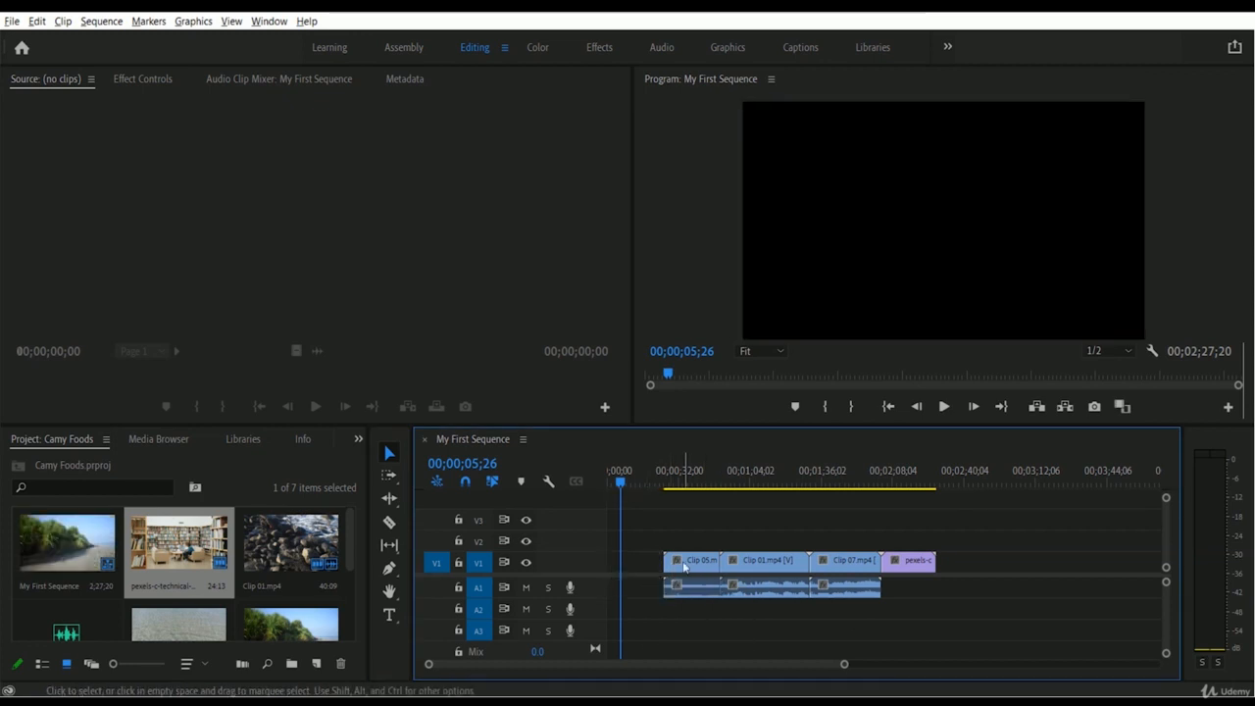
pyautogui.click(684, 567)
pyautogui.press('Delete')
pyautogui.click(861, 565)
pyautogui.press('Delete')
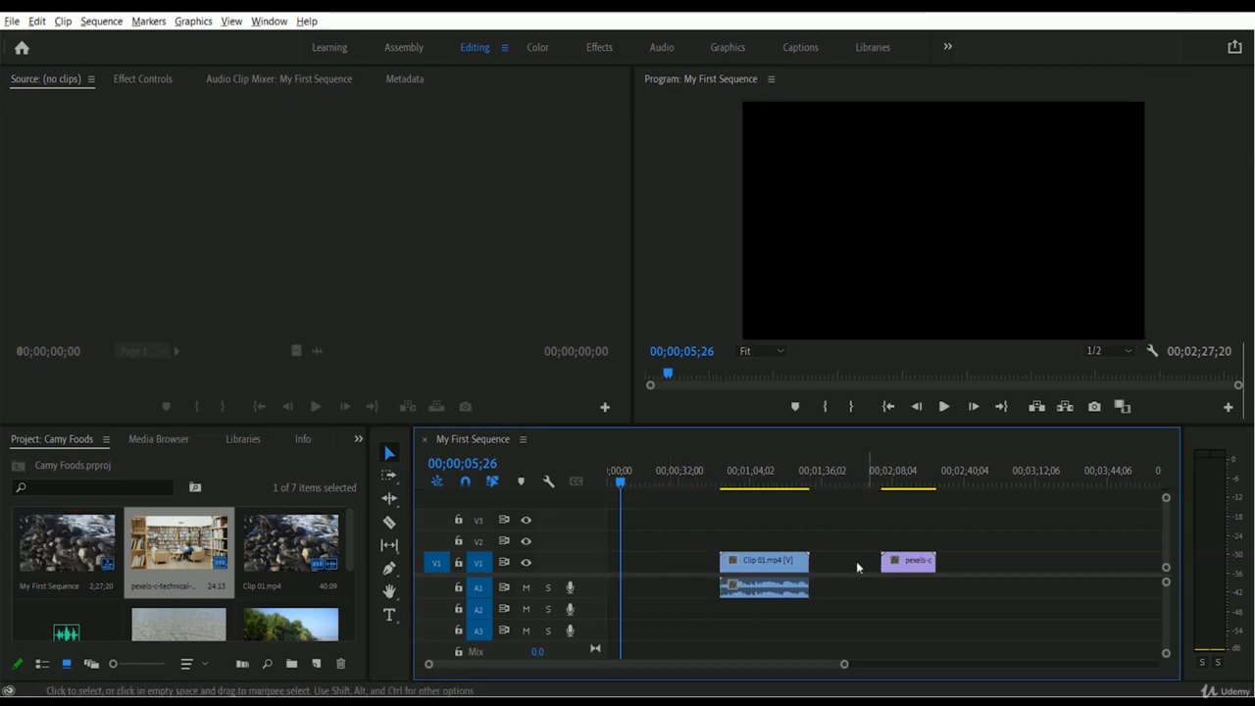
pyautogui.click(914, 561)
pyautogui.press('Delete')
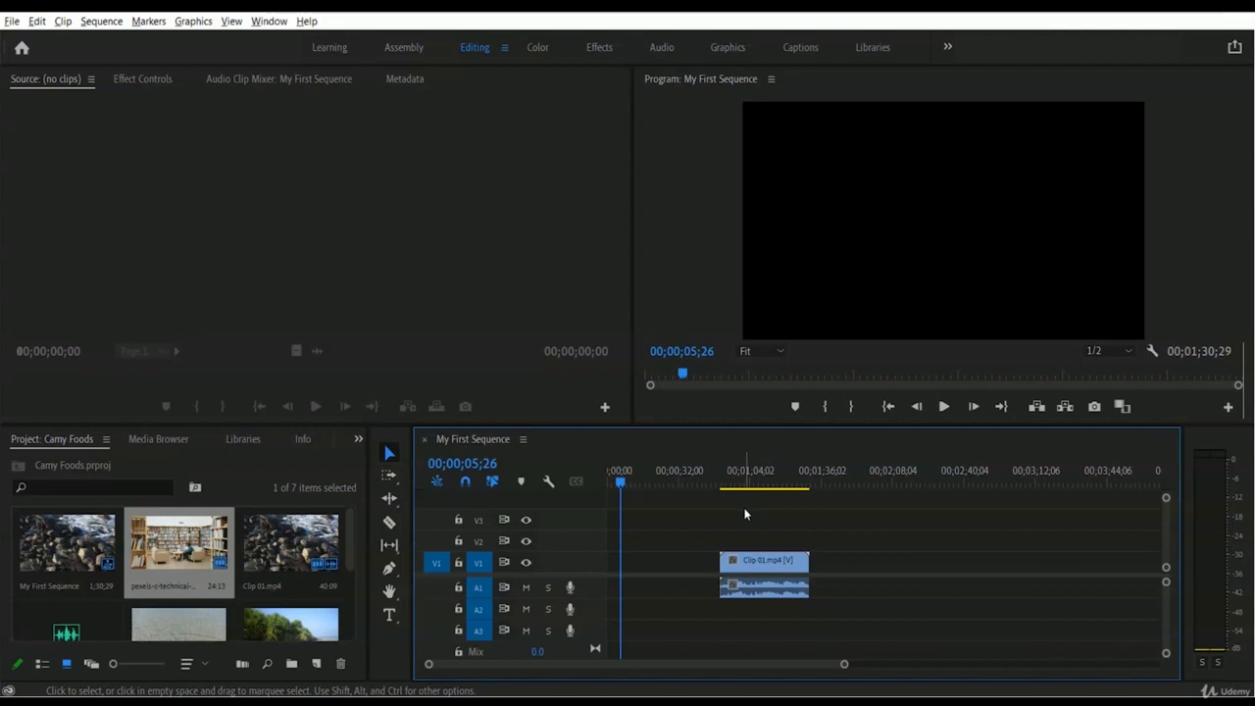
# - Close the empty gap before Clip 01 with Ripple Delete
pyautogui.click(778, 567)
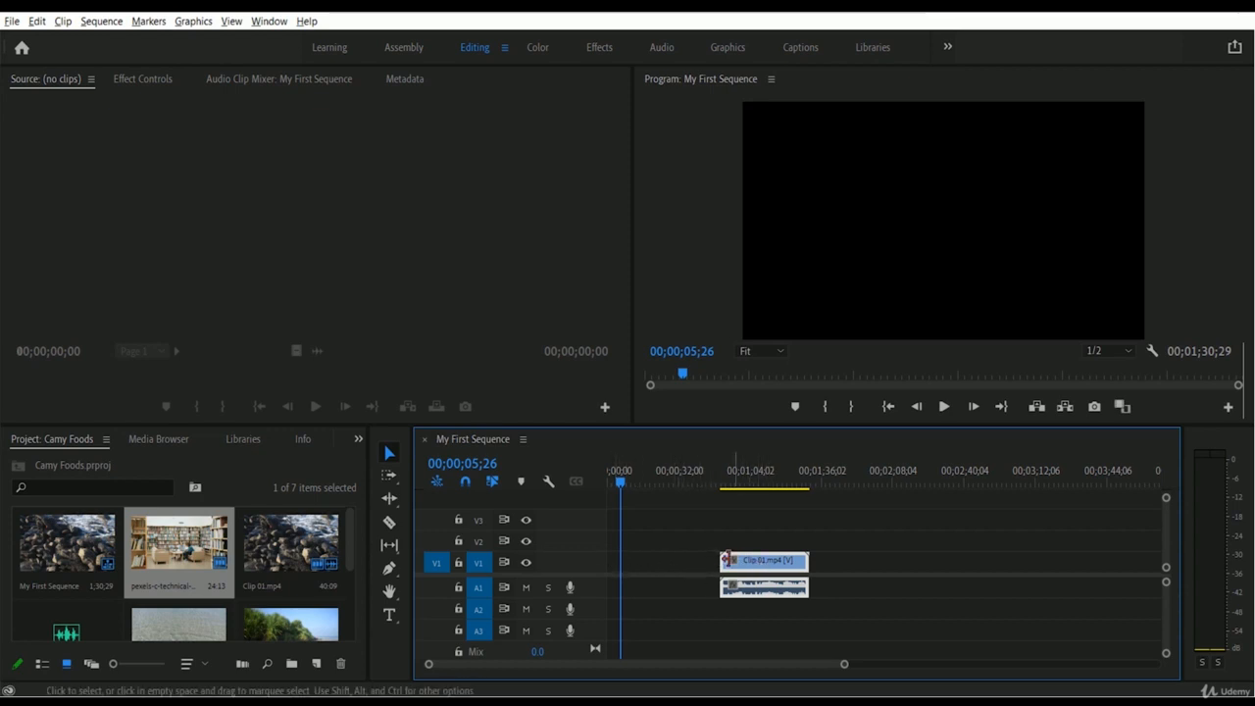
pyautogui.rightClick(638, 564)
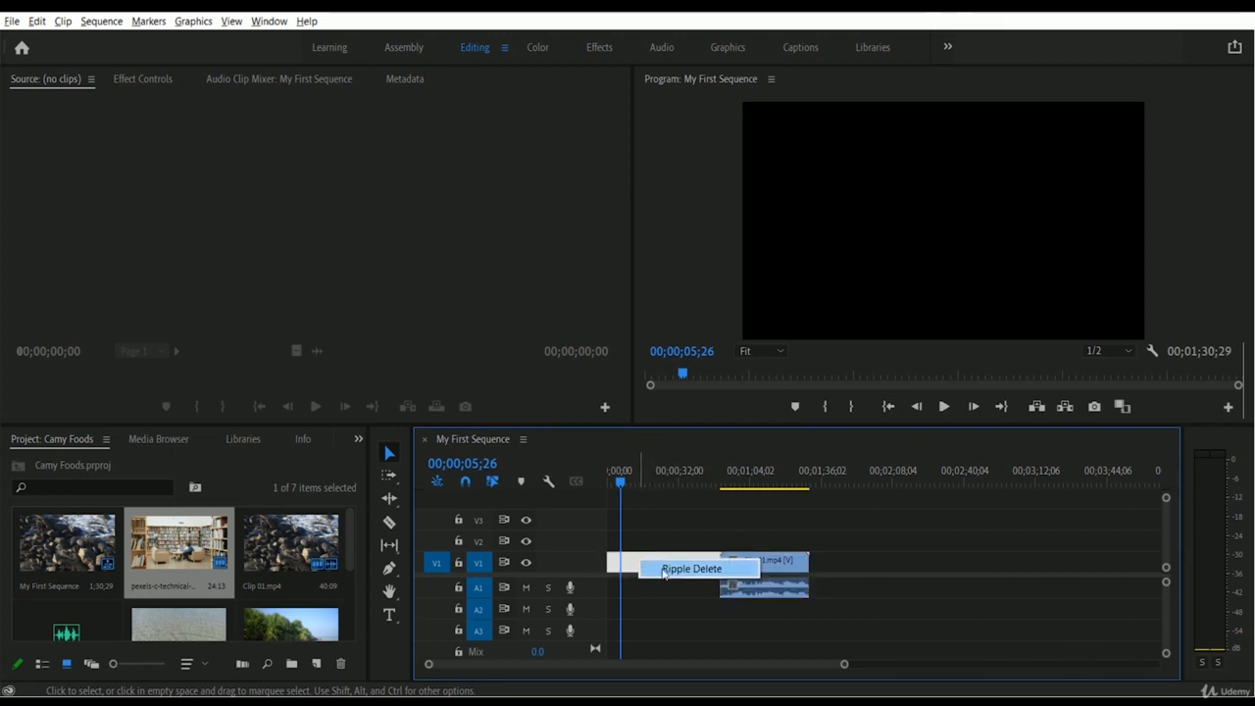
pyautogui.click(691, 568)
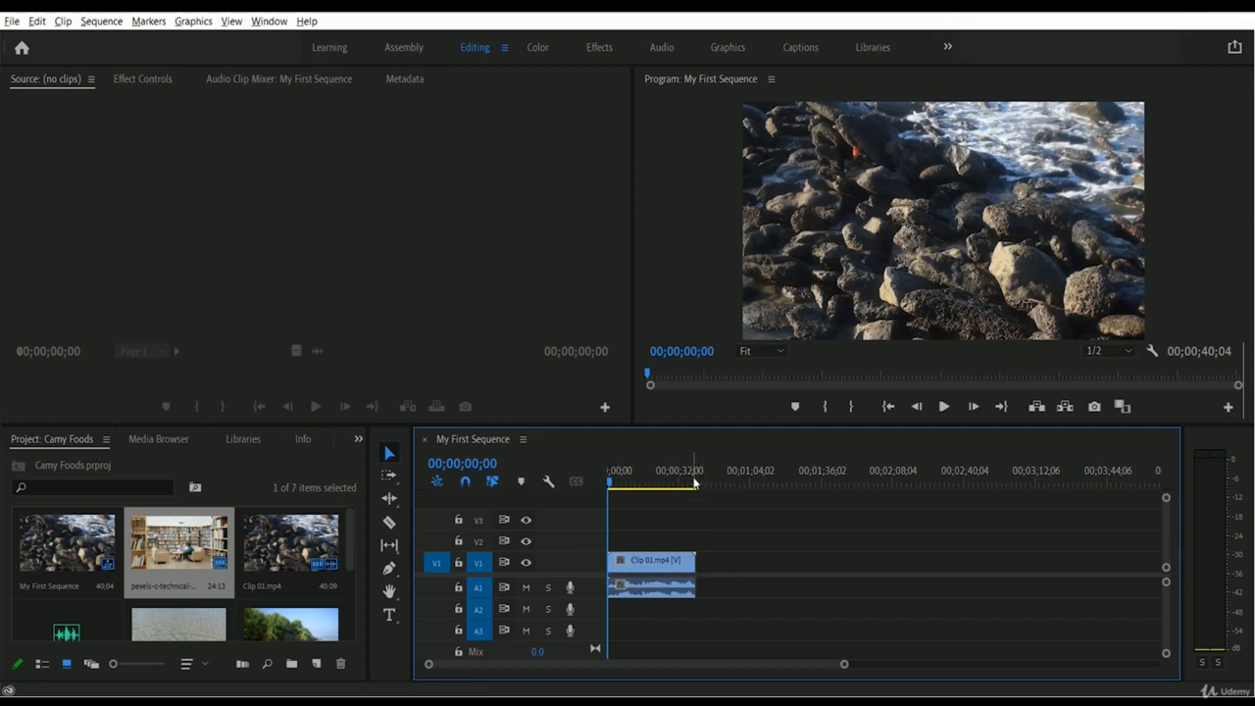
# - Scrub through Clip 01 from its end back towards its start and park the playhead at 00;00;08;12
pyautogui.click(694, 484)
pyautogui.click(696, 484)
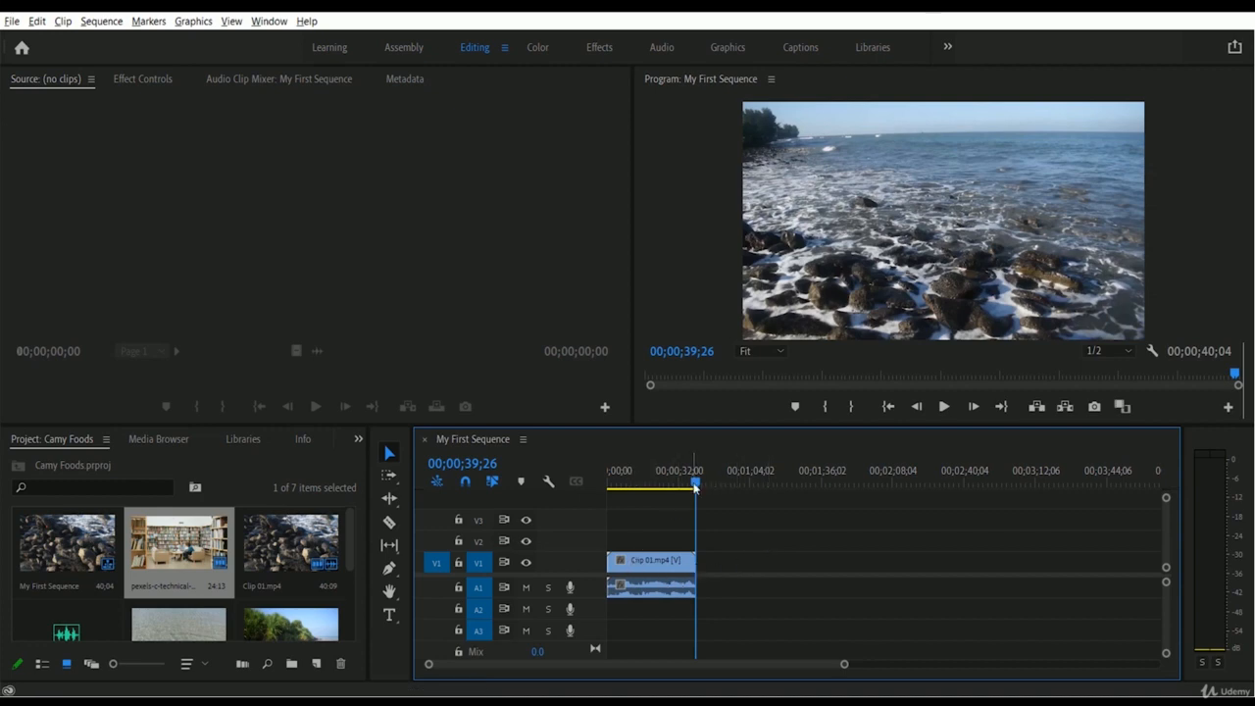
pyautogui.moveTo(695, 480); pyautogui.dragTo(616, 493)
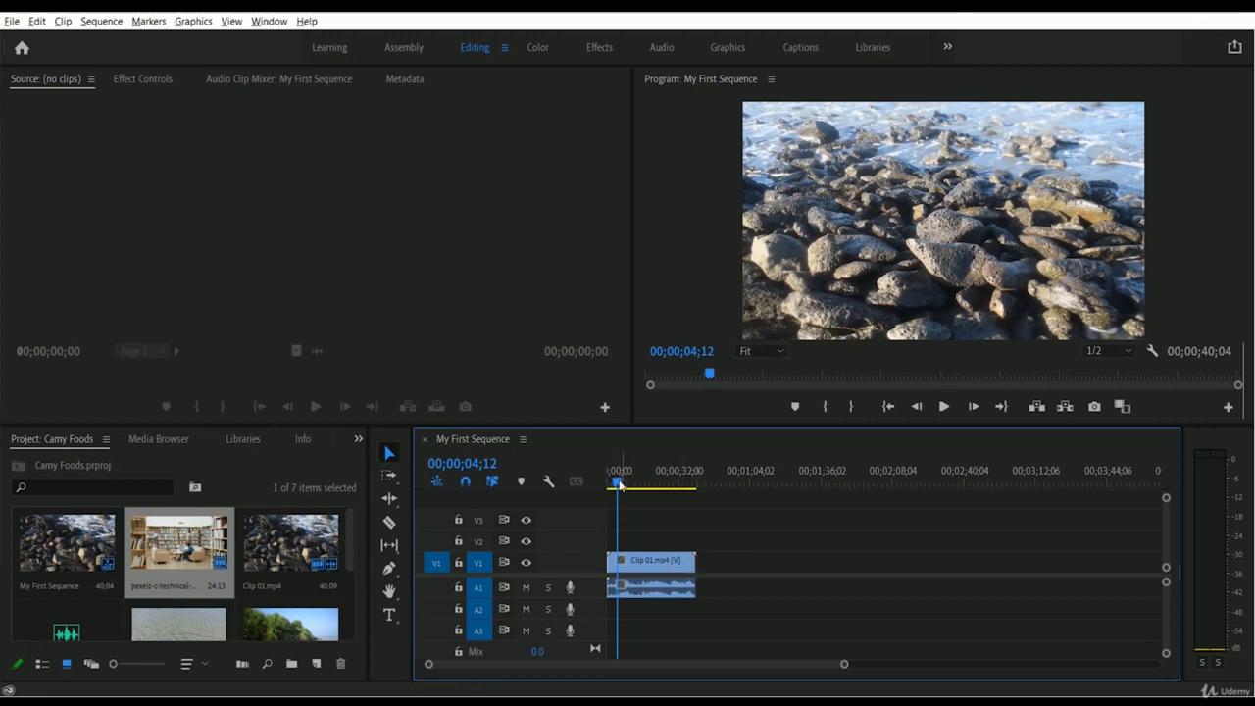
pyautogui.moveTo(619, 483); pyautogui.dragTo(626, 485)
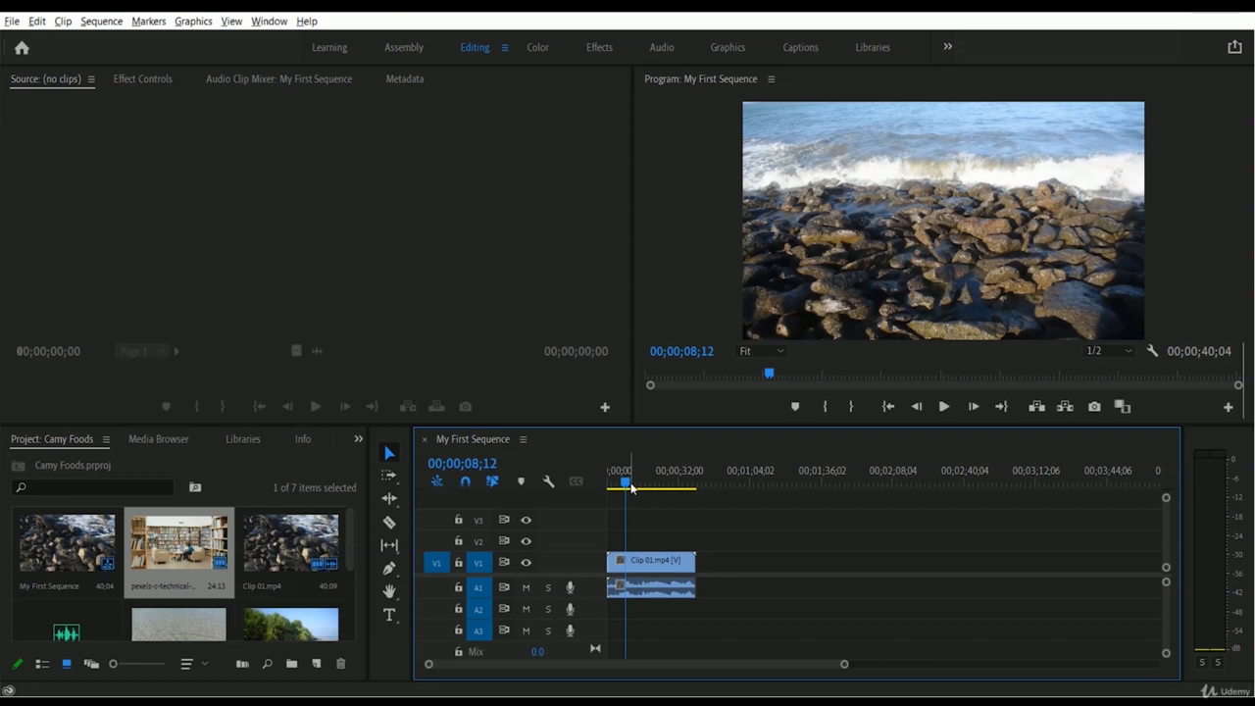
# - Split Clip 01 with the Razor tool at 00;00;08;12, about 00;00;20 and about 00;00;31
pyautogui.click(388, 525)
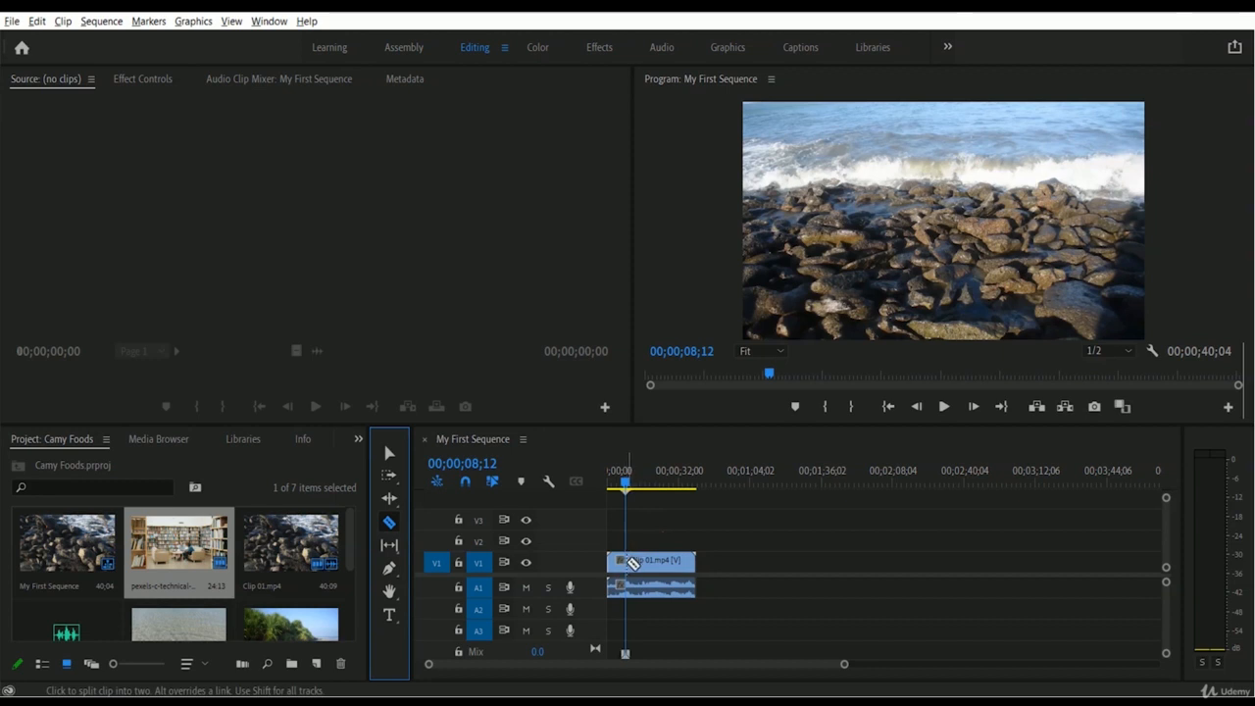
pyautogui.click(632, 562)
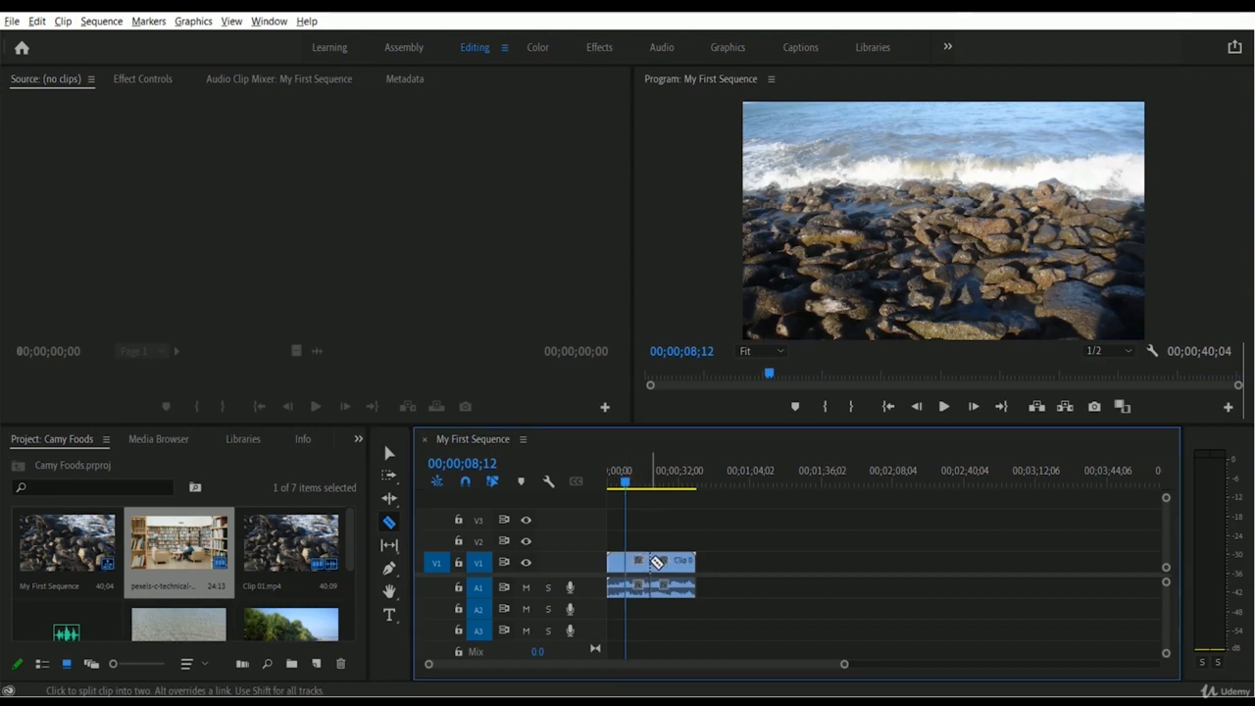
pyautogui.click(651, 562)
pyautogui.click(676, 562)
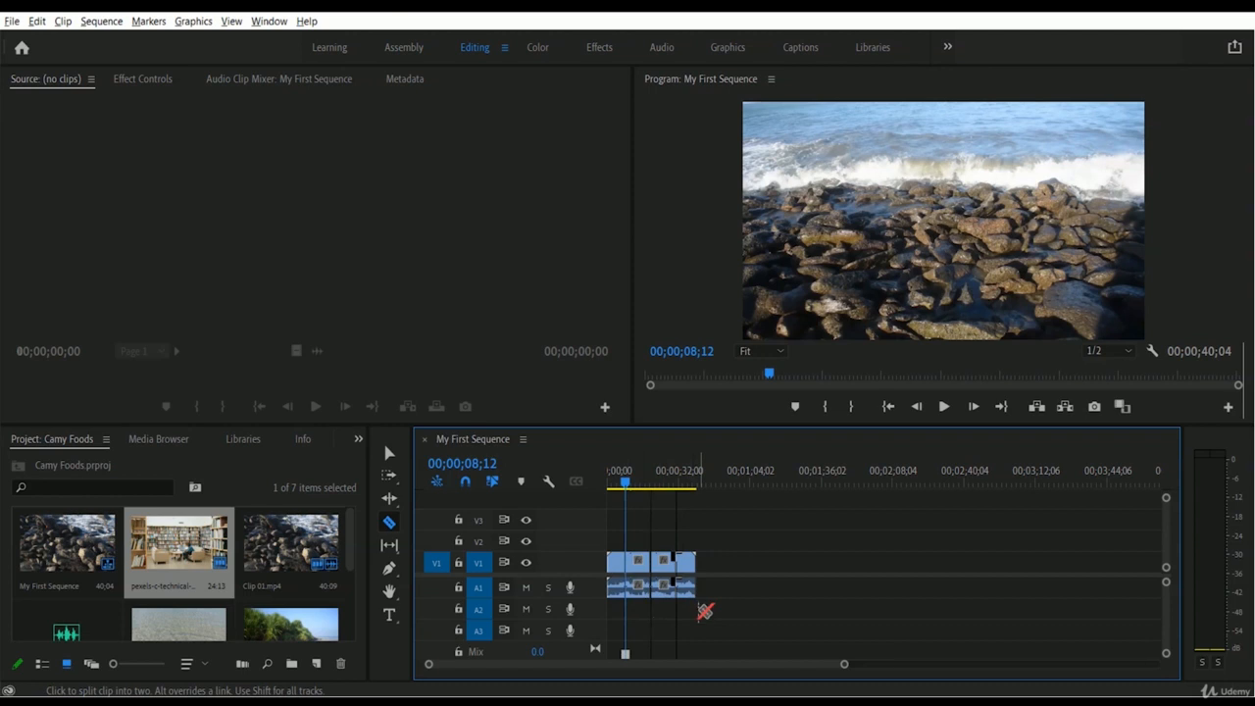
# - Select the cut pieces of Clip 01 individually and move the last three apart, starting at about 00;00;40, 00;01;25 and 00;02;13
pyautogui.click(389, 452)
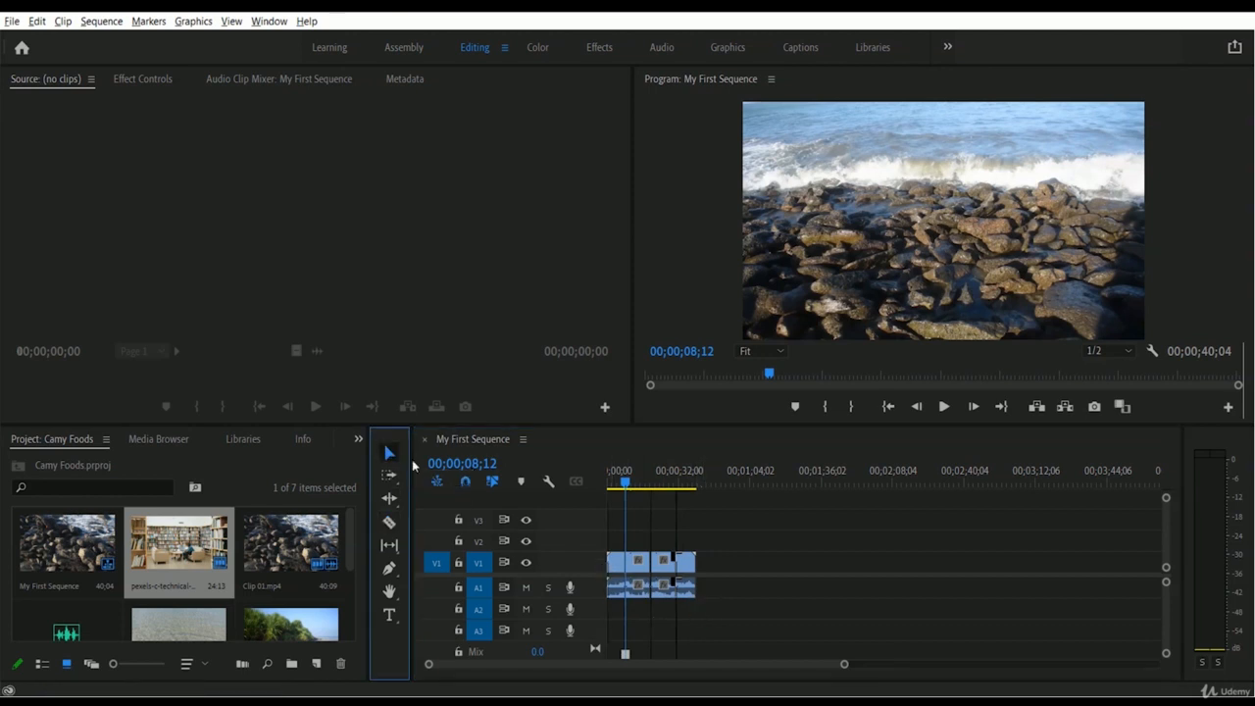
pyautogui.click(684, 566)
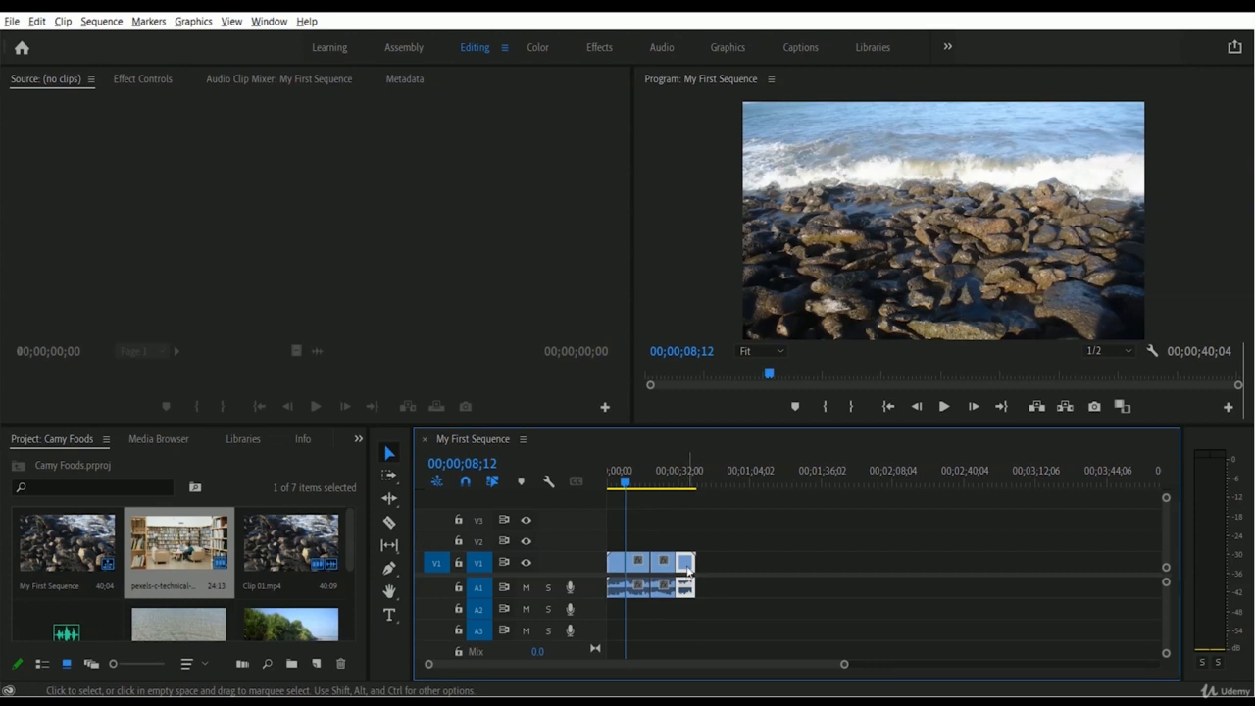
pyautogui.click(663, 566)
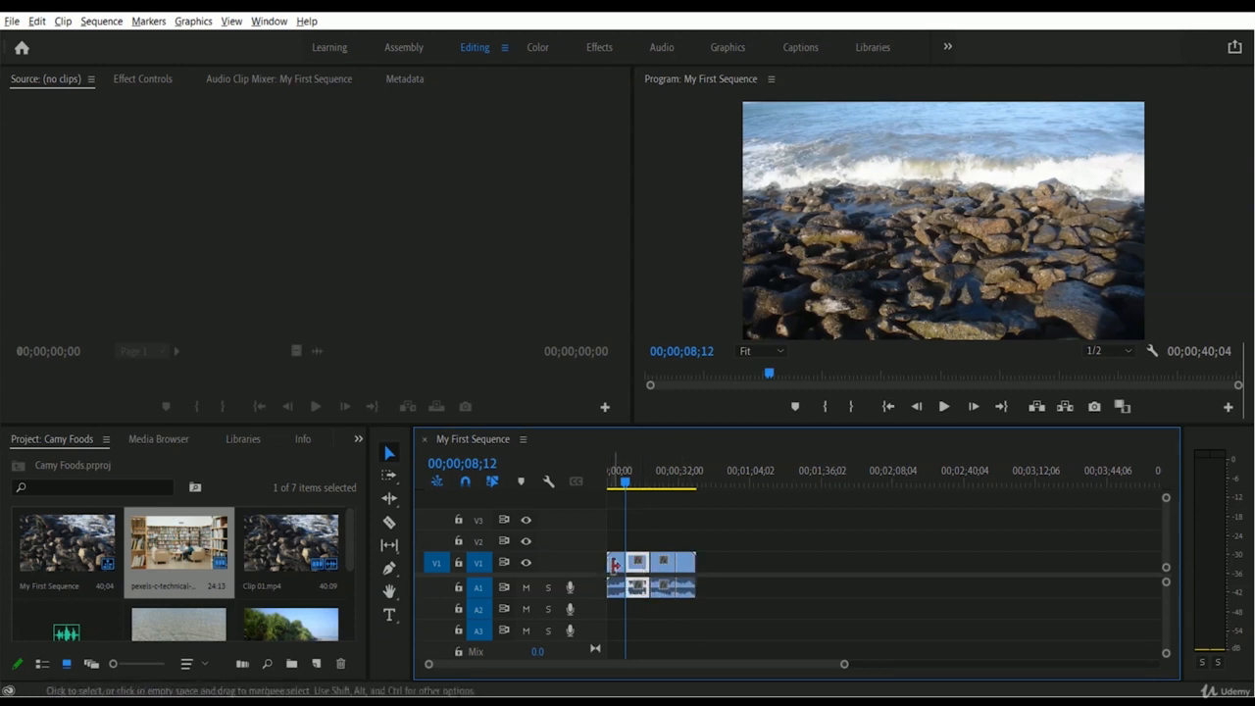
pyautogui.click(615, 567)
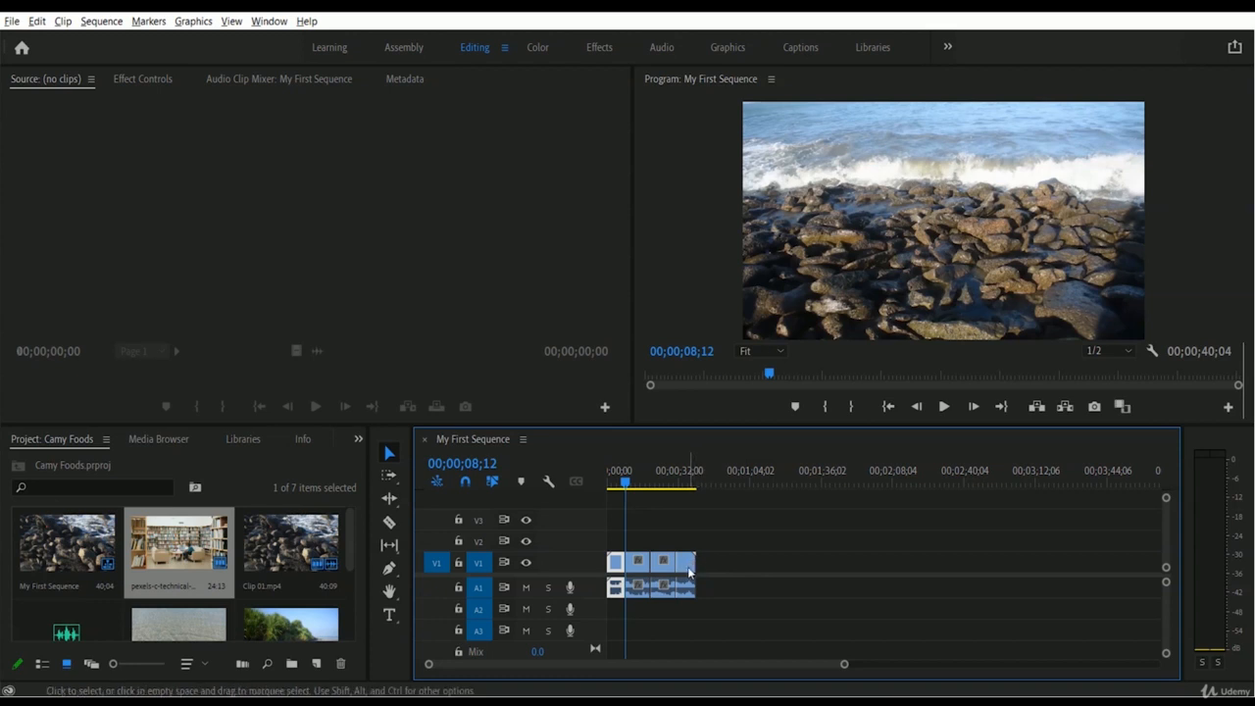
pyautogui.moveTo(689, 567); pyautogui.dragTo(914, 569)
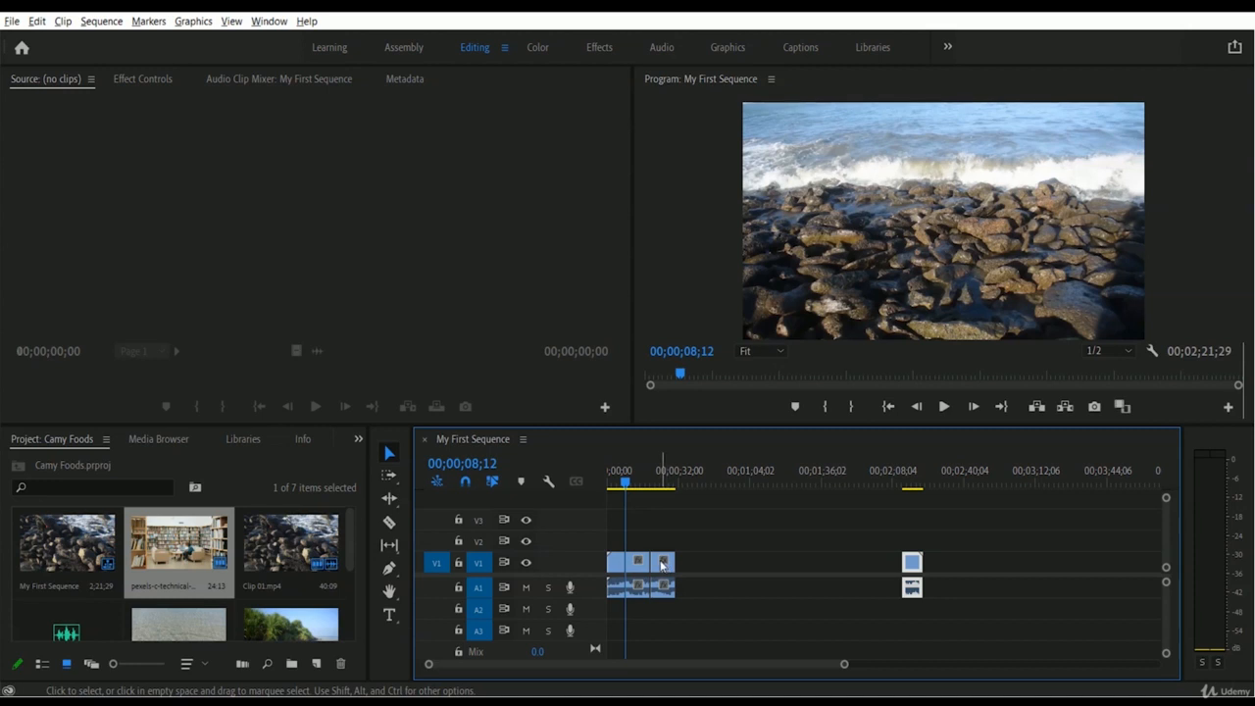
pyautogui.moveTo(662, 567); pyautogui.dragTo(809, 566)
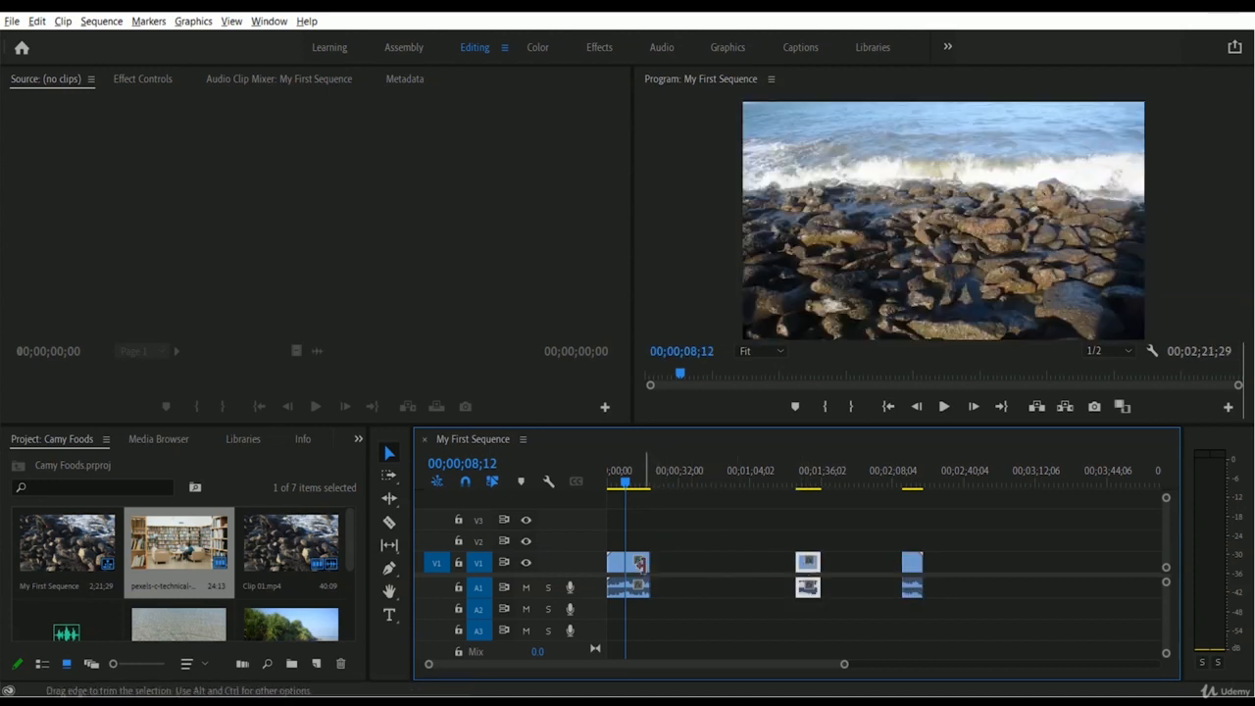
pyautogui.moveTo(638, 566); pyautogui.dragTo(708, 568)
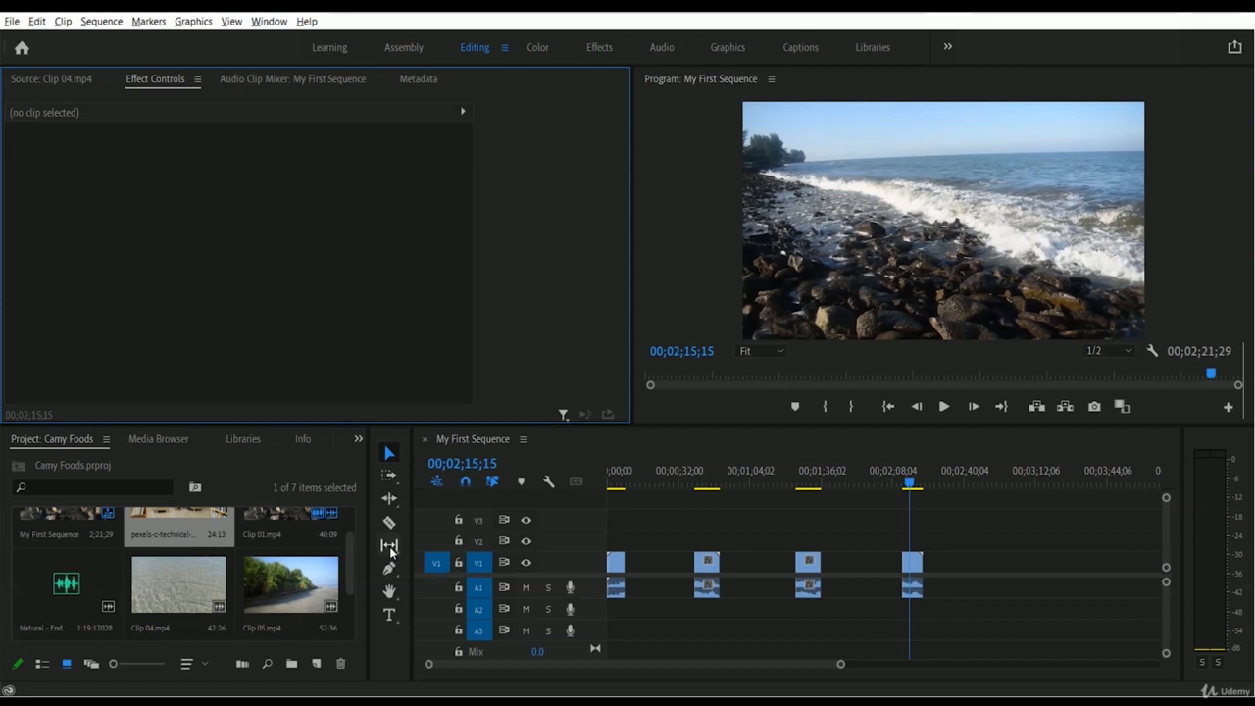
# - Delete all four pieces of Clip 01 to empty the timeline
pyautogui.click(615, 565)
pyautogui.moveTo(616, 566); pyautogui.dragTo(708, 563)
pyautogui.press('Delete')
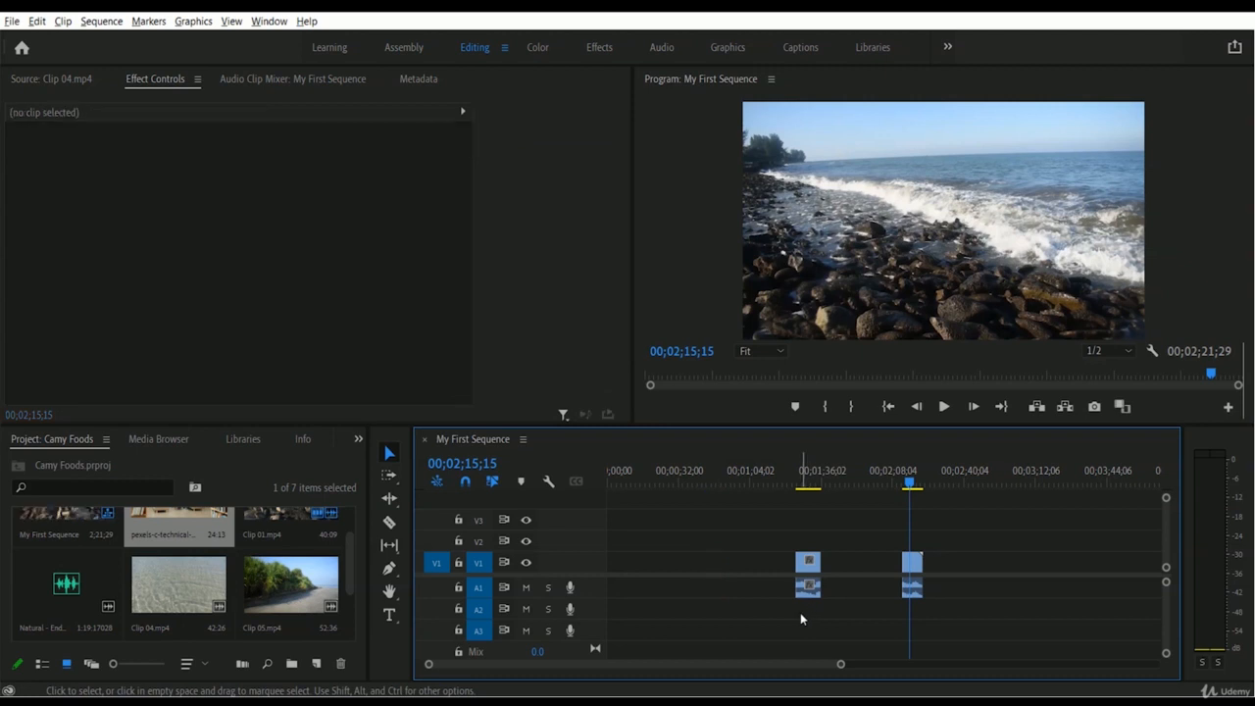
pyautogui.click(811, 563)
pyautogui.press('Delete')
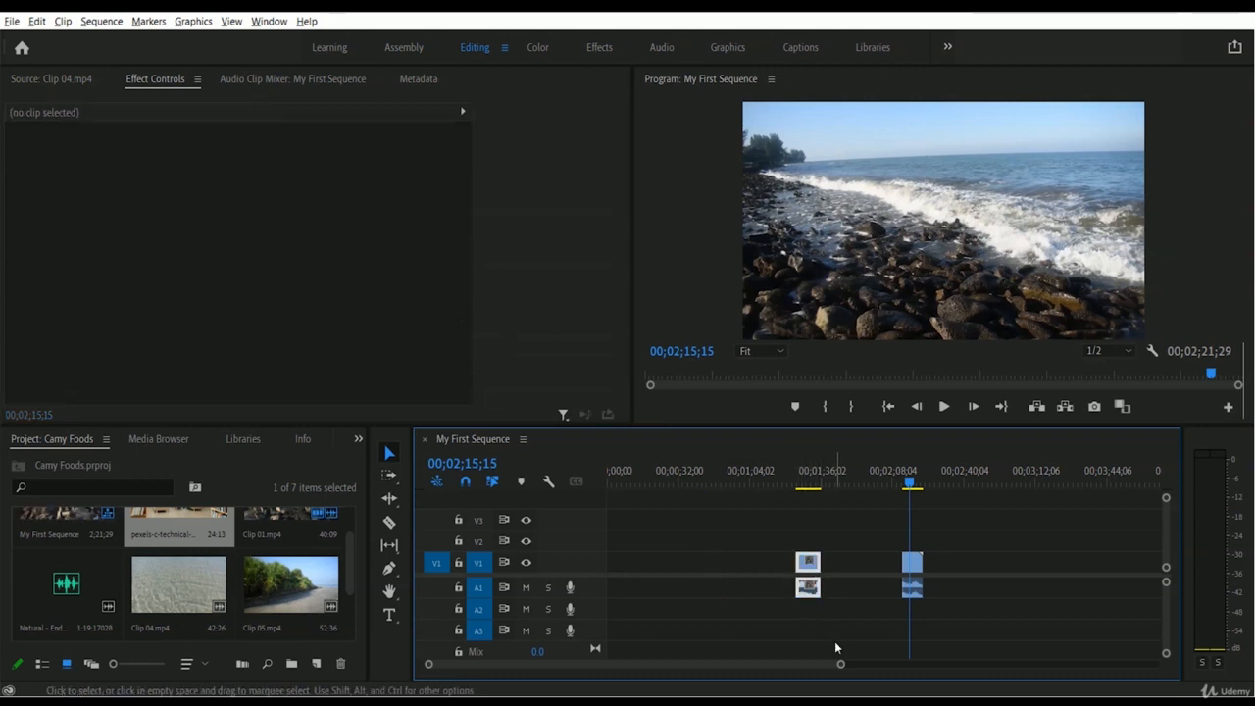
pyautogui.click(918, 564)
pyautogui.press('Delete')
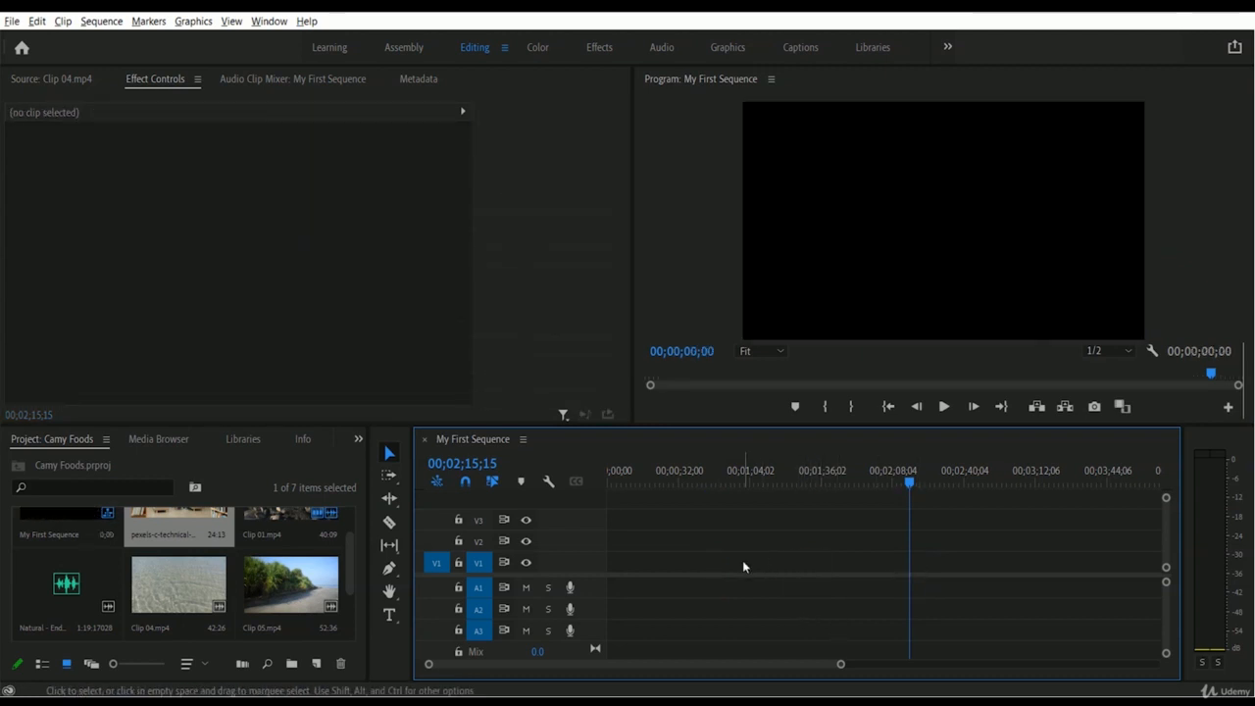
# - Return the playhead to 00;00;00;00 and place Clip 07 from the project at the start of V1 and A1
pyautogui.moveTo(638, 480); pyautogui.dragTo(608, 481)
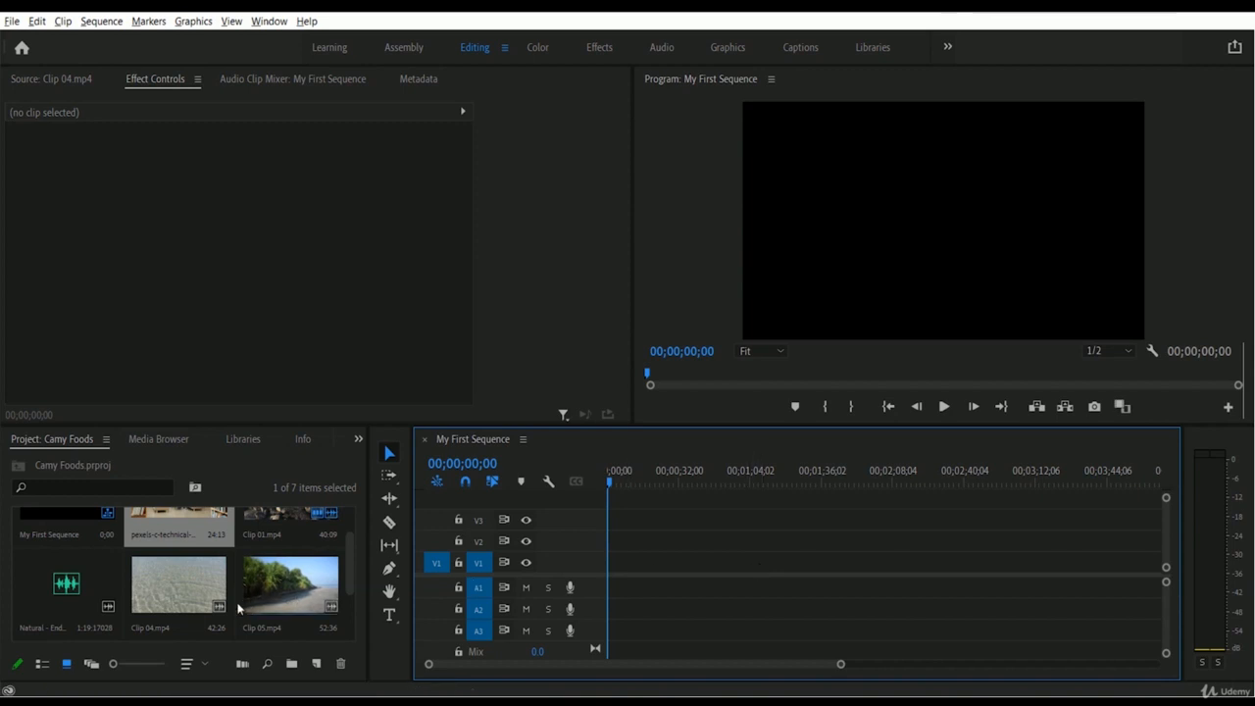
pyautogui.scroll(1, 238, 609)
pyautogui.scroll(-2, 237, 608)
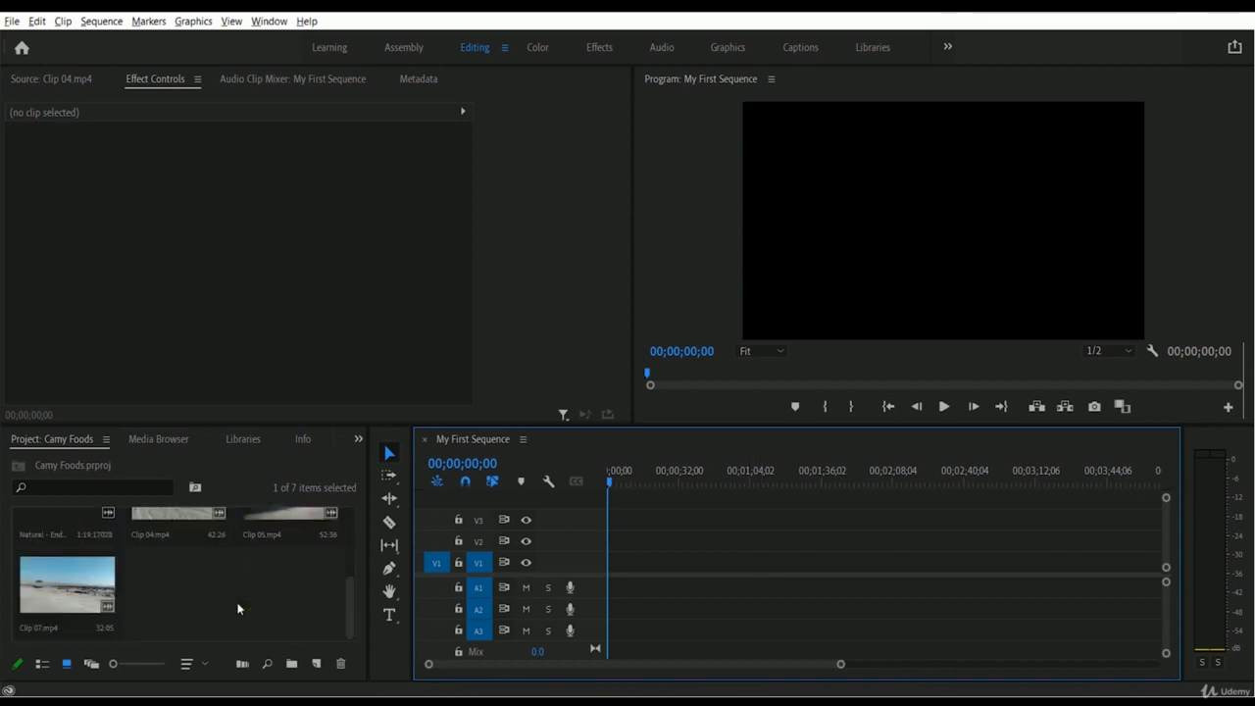
pyautogui.click(39, 591)
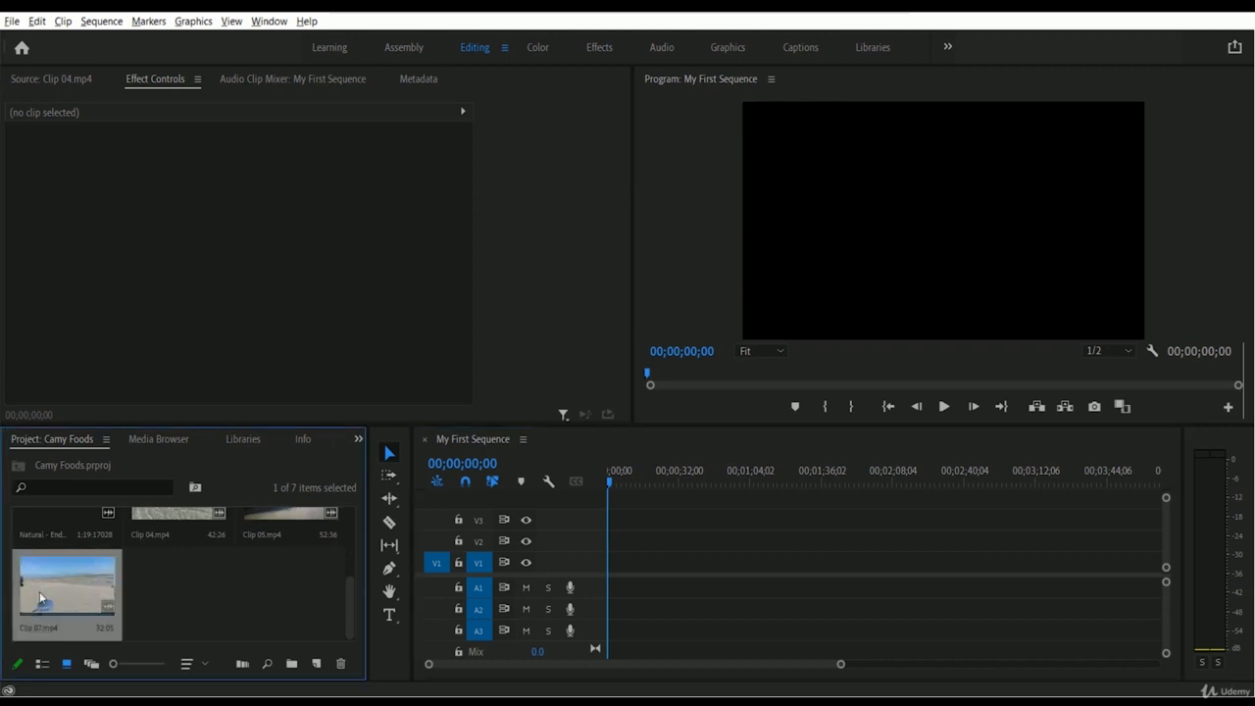
pyautogui.moveTo(56, 580); pyautogui.dragTo(610, 588)
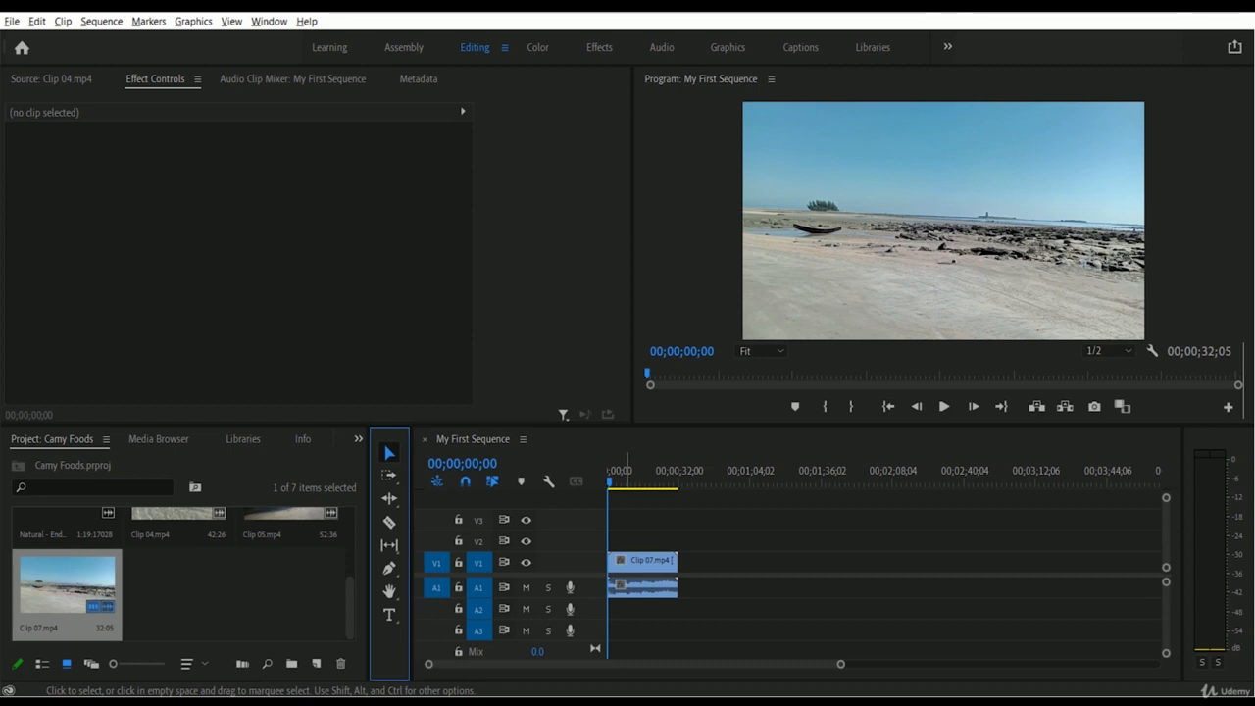
# - Try to slip the content of Clip 07 with the Slip tool
pyautogui.click(389, 544)
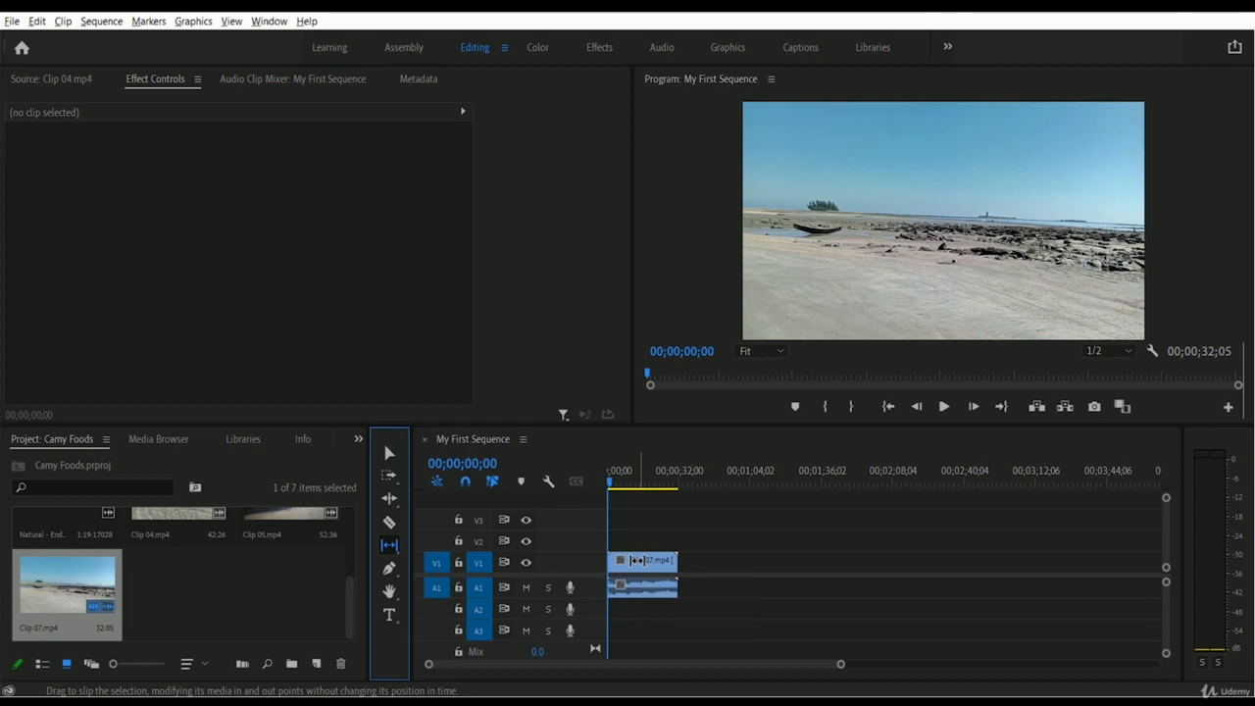
pyautogui.click(637, 560)
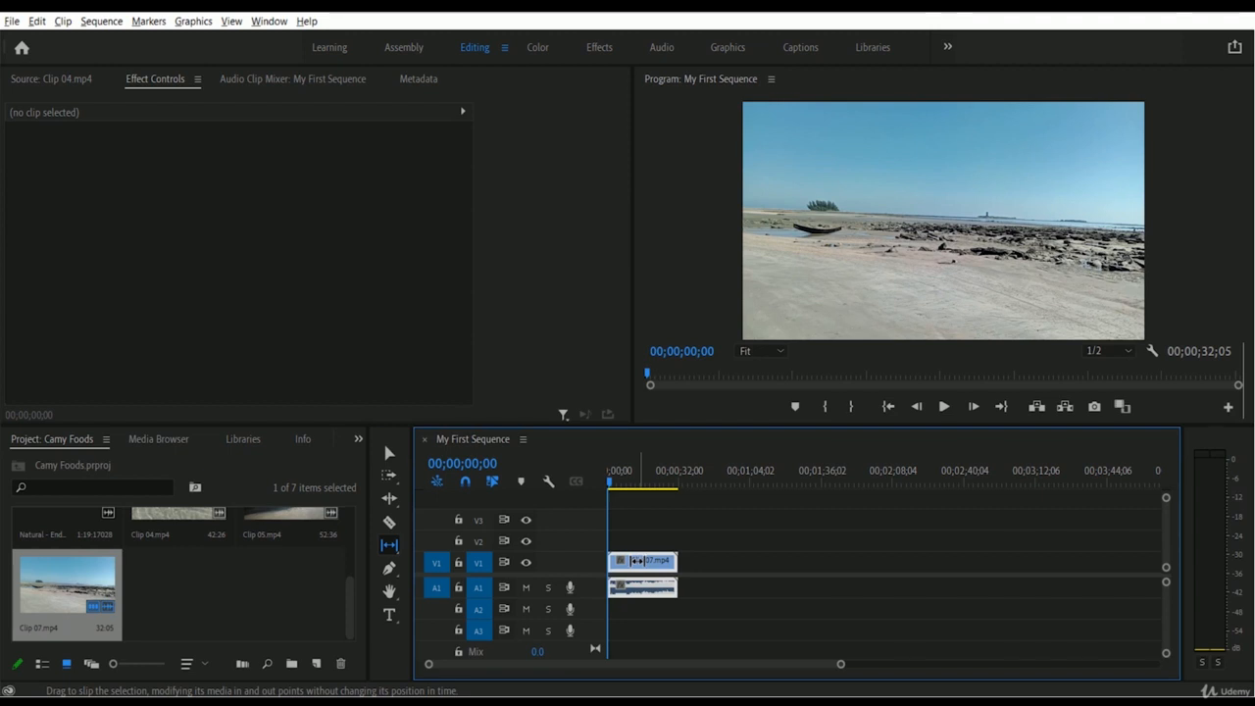
pyautogui.moveTo(637, 559); pyautogui.dragTo(641, 560)
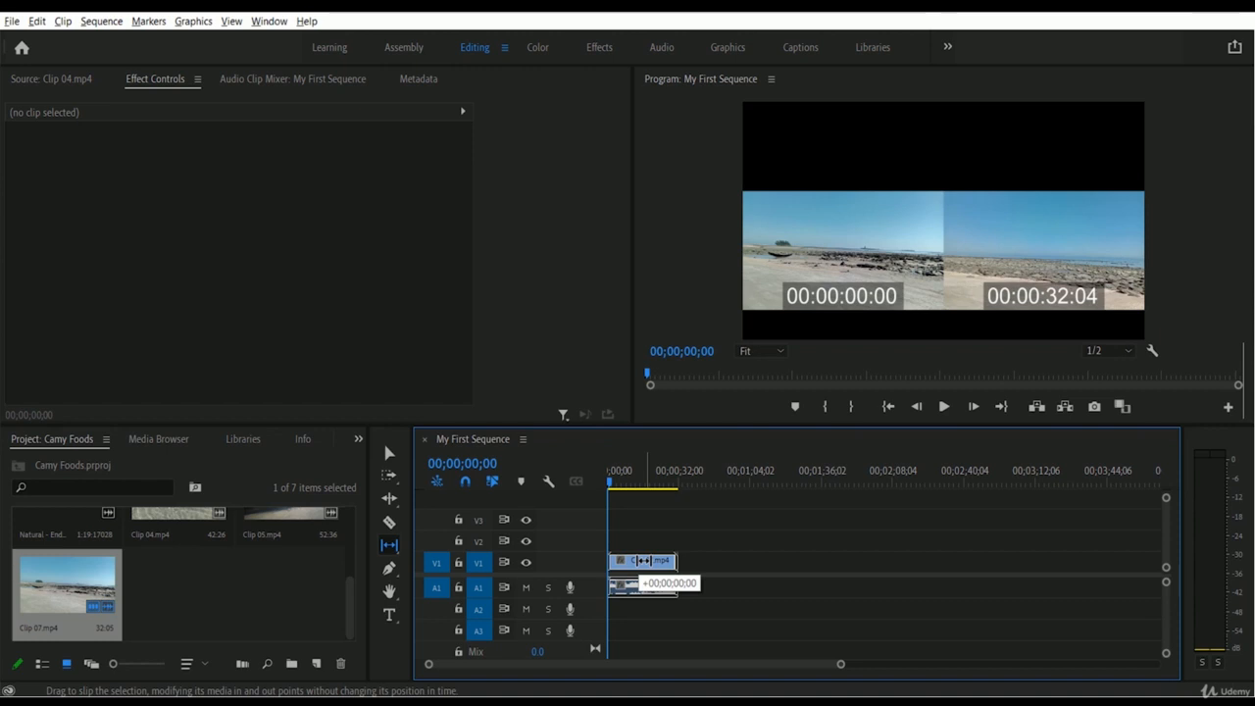
pyautogui.moveTo(642, 559); pyautogui.dragTo(642, 560)
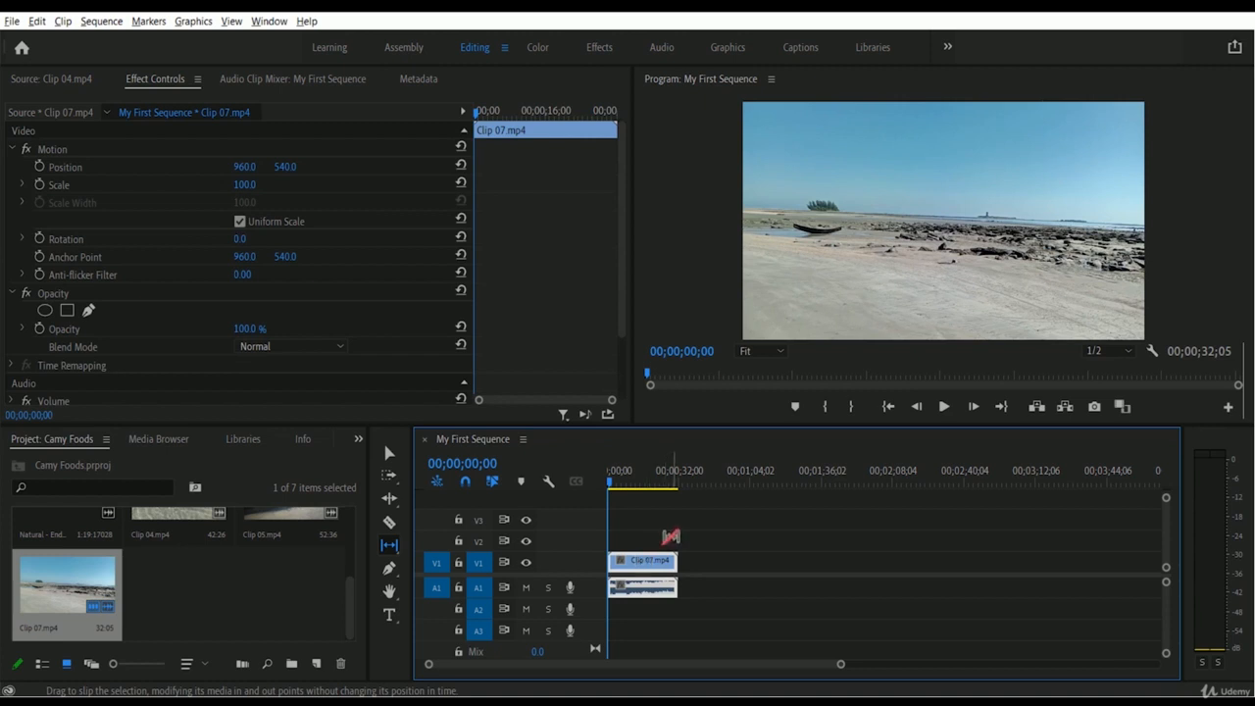